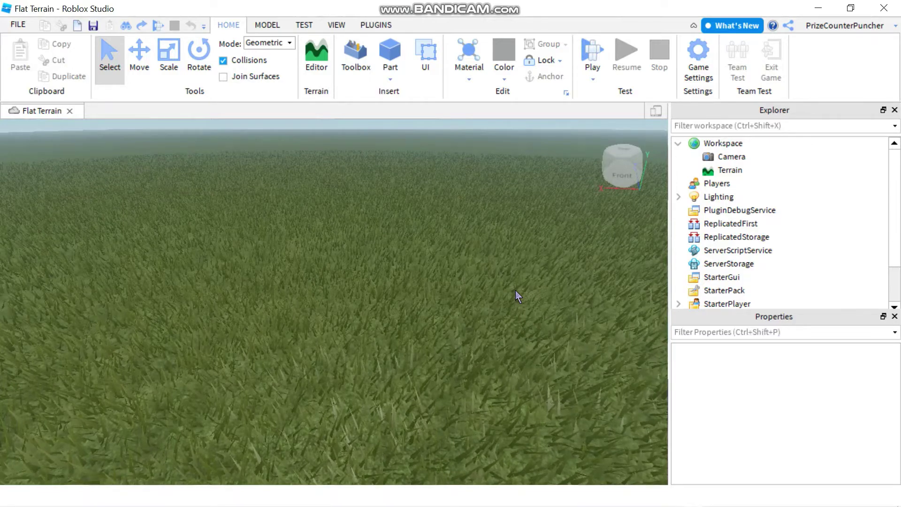
Insert a Part, duplicate it, and drag the copy a short way right along X.
{"action": "left_click", "coordinate": [393, 59]}
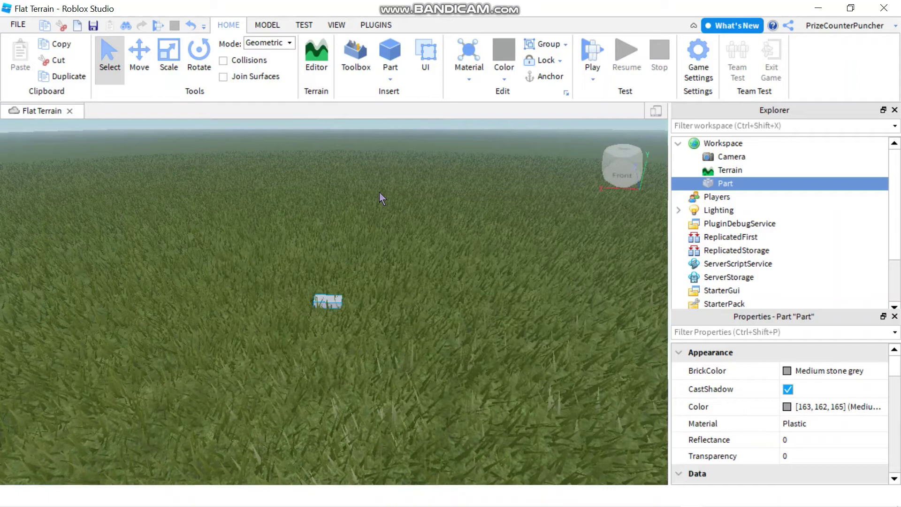
{"action": "key", "text": "ctrl+d"}
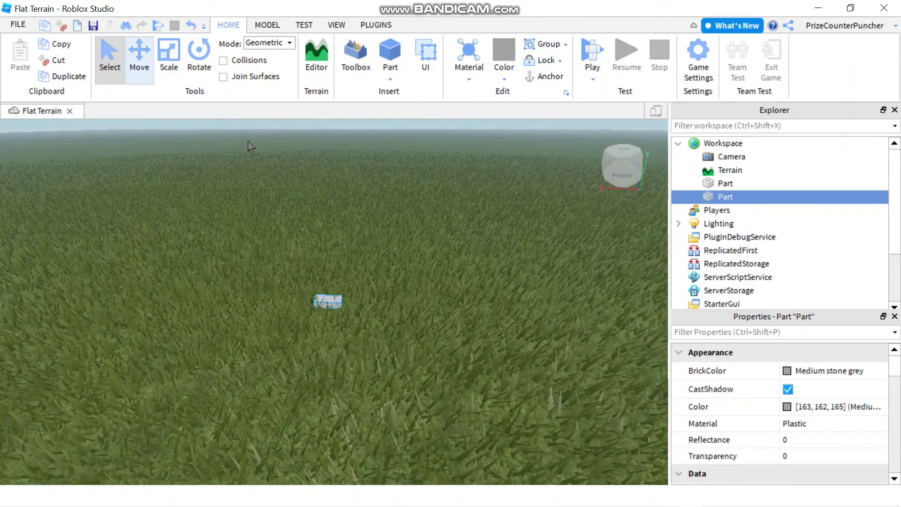
{"action": "key", "text": "ctrl+2"}
{"action": "left_click_drag", "start_coordinate": [400, 302], "coordinate": [514, 346]}
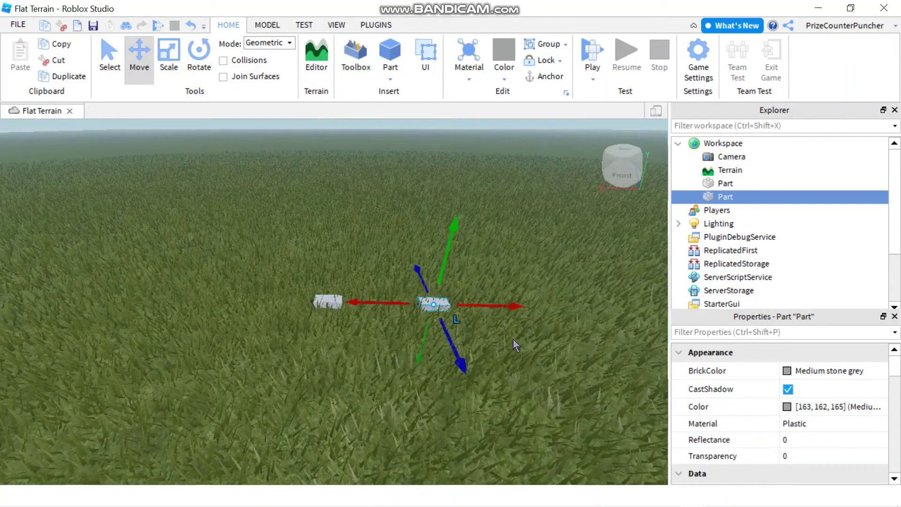
Insert a Fire object into the first (left) Part from Explorer.
{"action": "left_click", "coordinate": [721, 186]}
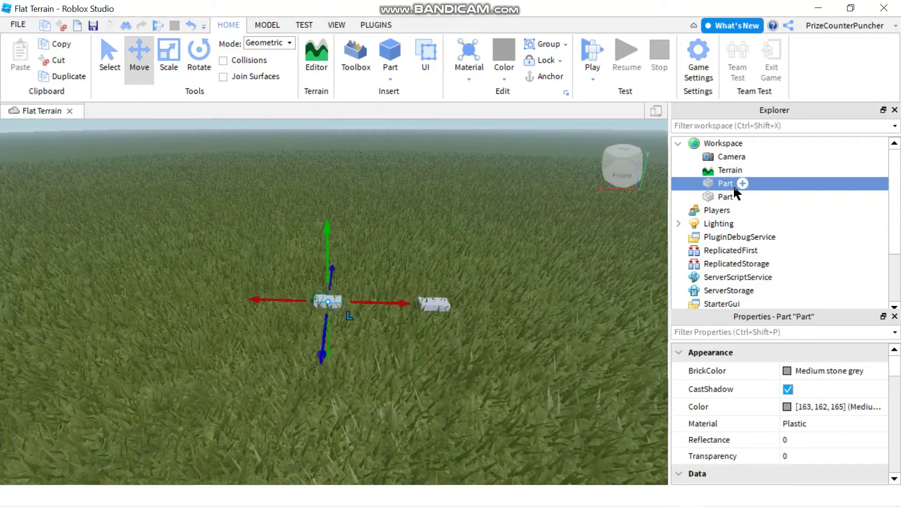
{"action": "left_click", "coordinate": [742, 183]}
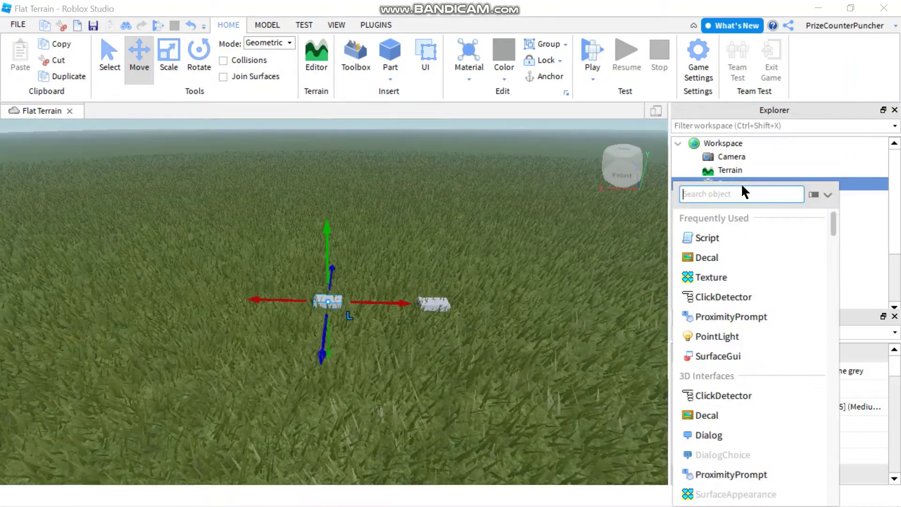
{"action": "type", "text": "fire"}
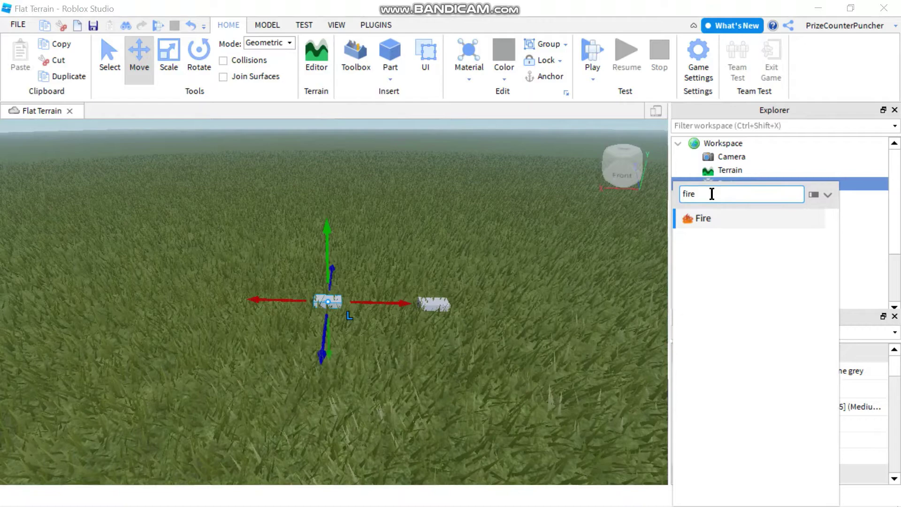
{"action": "left_click", "coordinate": [706, 224]}
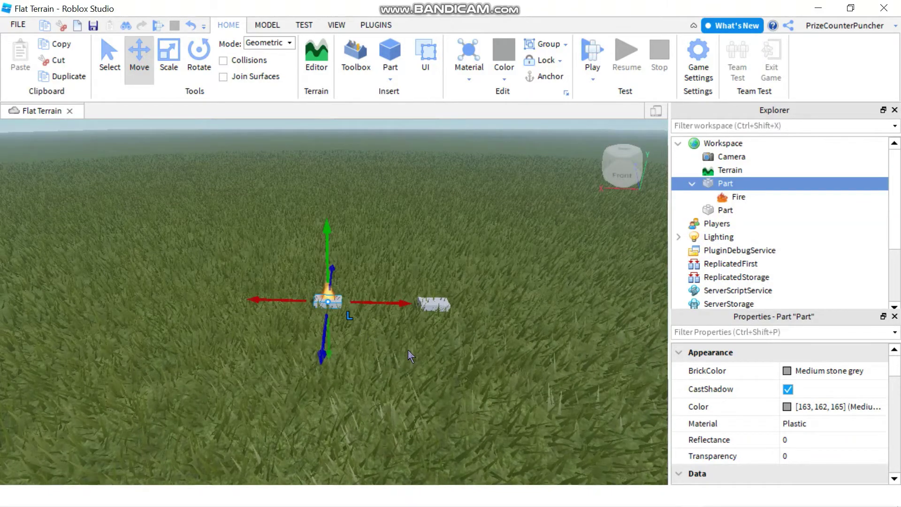
Insert a Smoke object into the second Part and select it in Explorer.
{"action": "left_click", "coordinate": [738, 210]}
{"action": "left_click", "coordinate": [743, 210]}
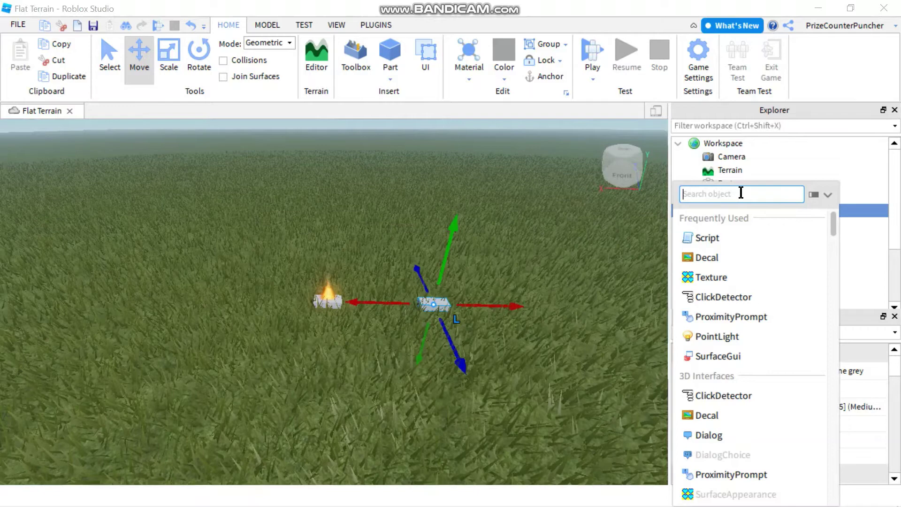
{"action": "type", "text": "smo"}
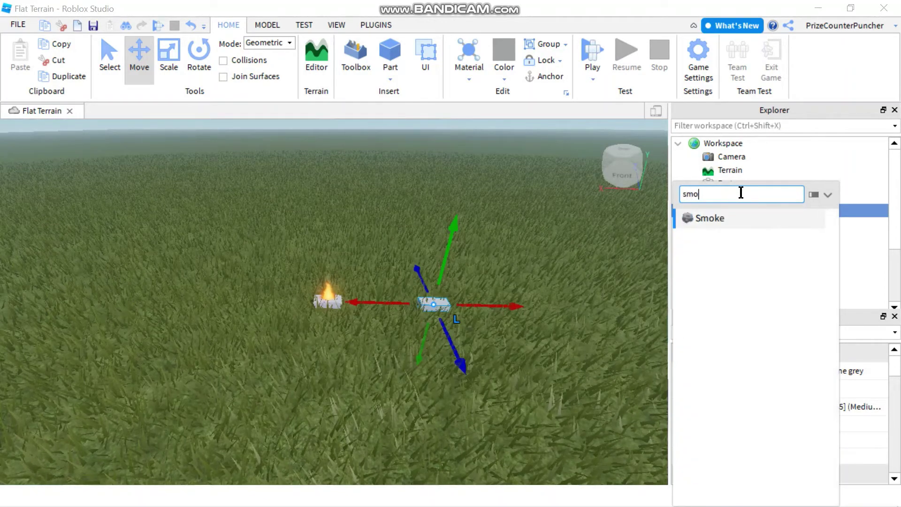
{"action": "left_click", "coordinate": [726, 218]}
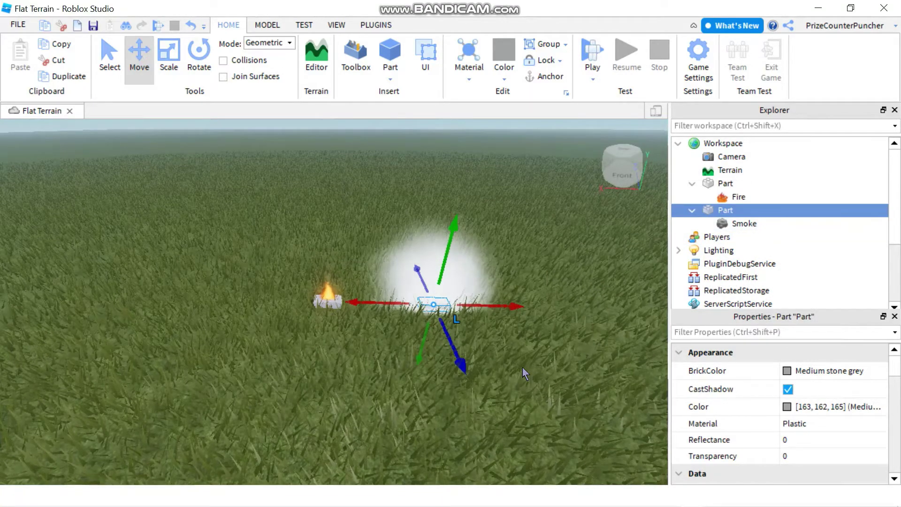
{"action": "key", "text": "Down"}
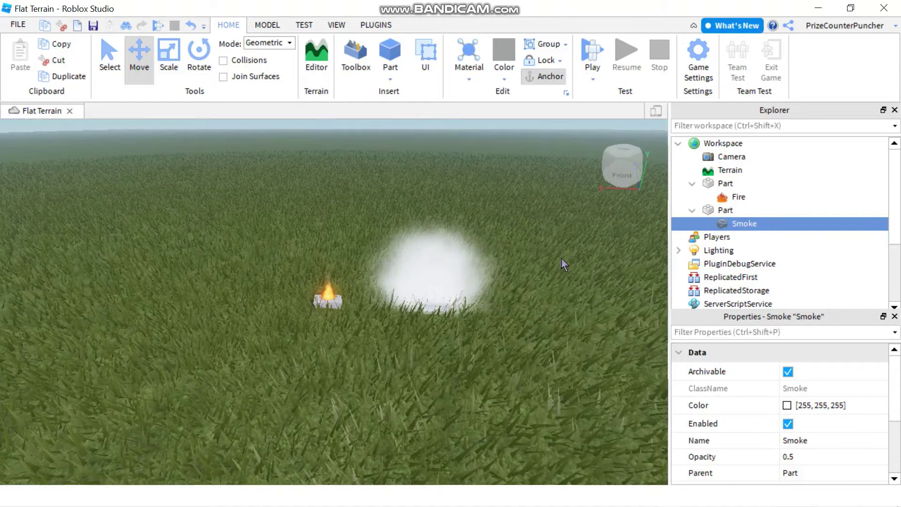
Delete the Fire and Smoke objects so both Parts are plain again.
{"action": "left_click", "coordinate": [736, 198]}
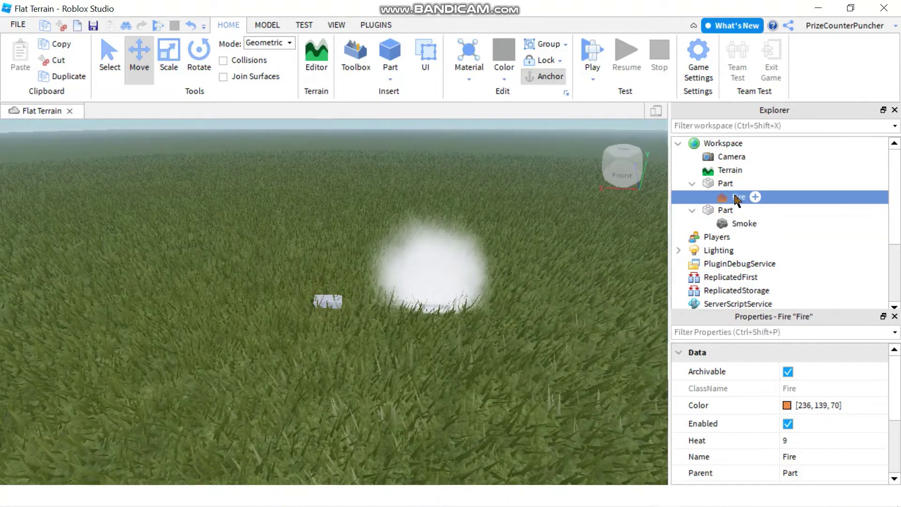
{"action": "key", "text": "Delete"}
{"action": "left_click", "coordinate": [740, 208]}
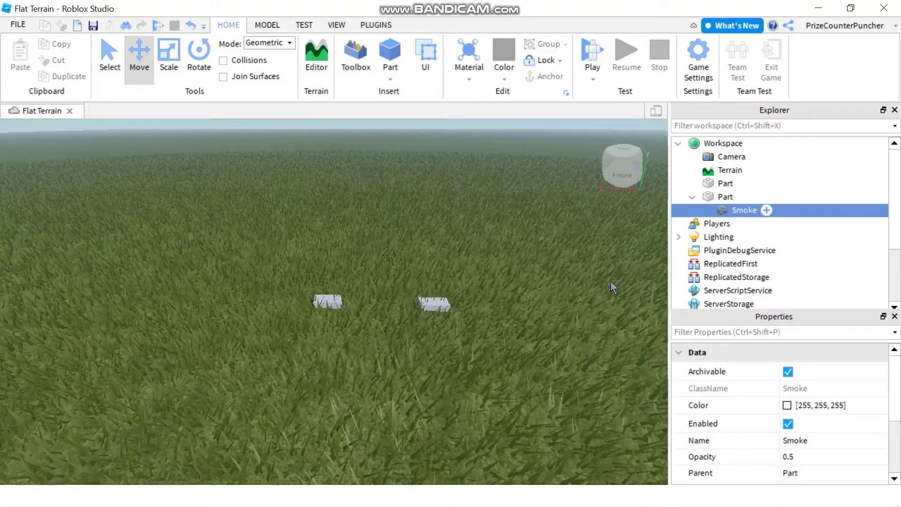
{"action": "key", "text": "Delete"}
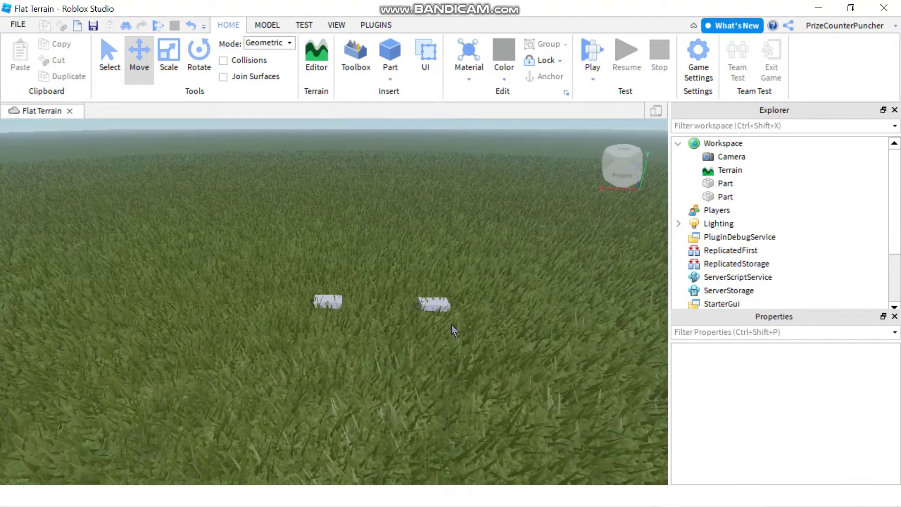
{"action": "left_click", "coordinate": [260, 23]}
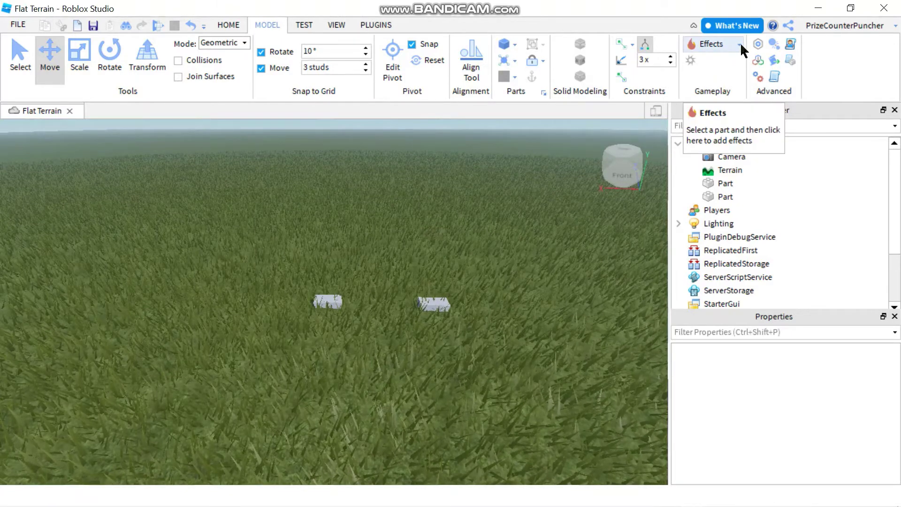
Re-add Fire to the first Part from the Model tab's Effects list.
{"action": "left_click", "coordinate": [725, 183]}
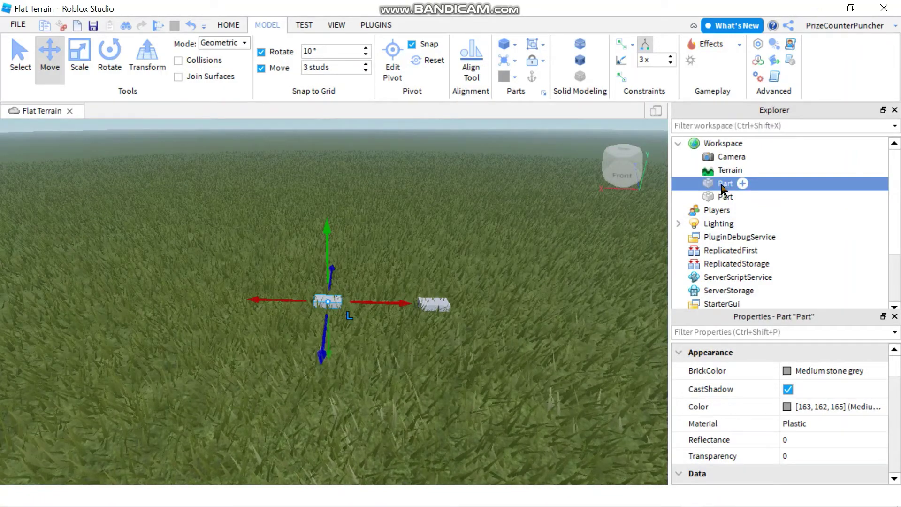
{"action": "left_click", "coordinate": [739, 42]}
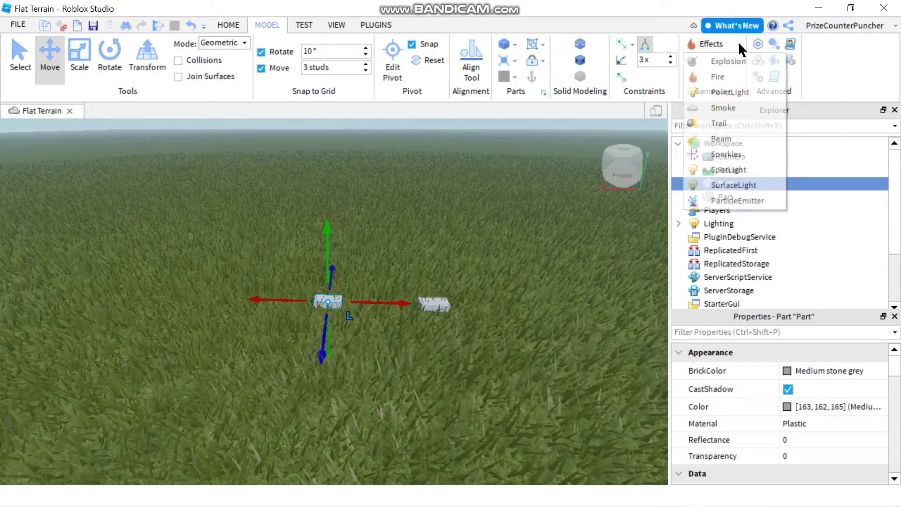
{"action": "left_click", "coordinate": [719, 77]}
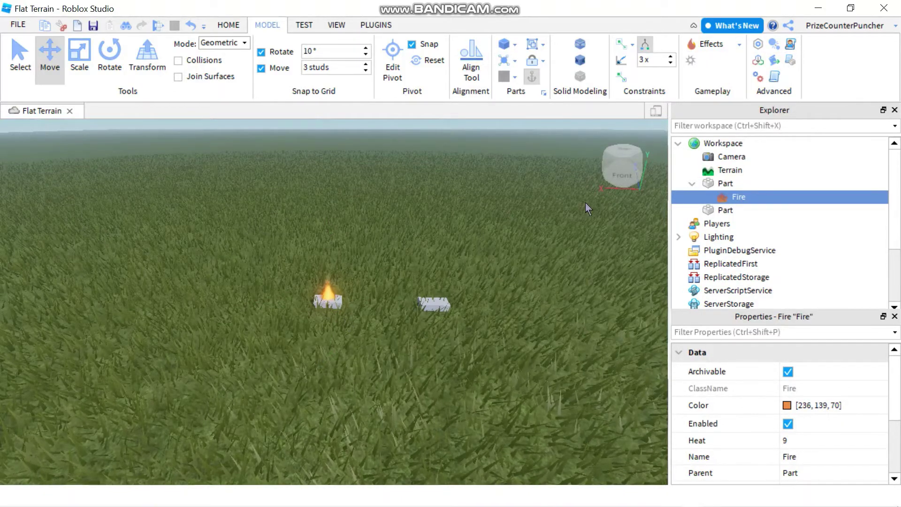
Re-add Smoke to the second Part from the Effects list.
{"action": "left_click", "coordinate": [724, 211]}
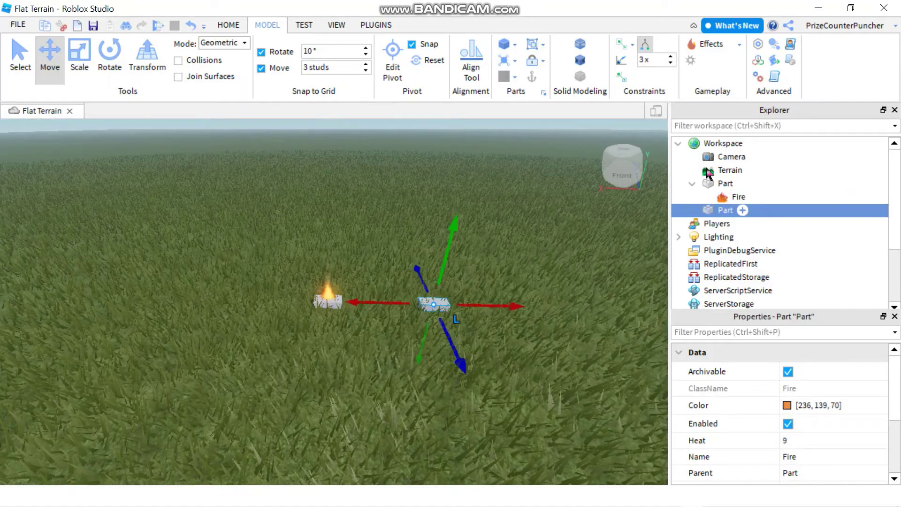
{"action": "left_click", "coordinate": [737, 42]}
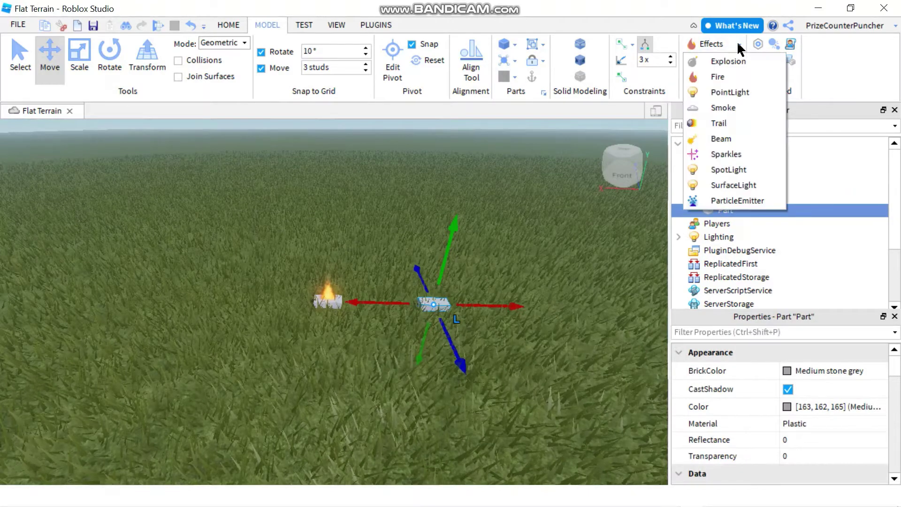
{"action": "left_click", "coordinate": [727, 107]}
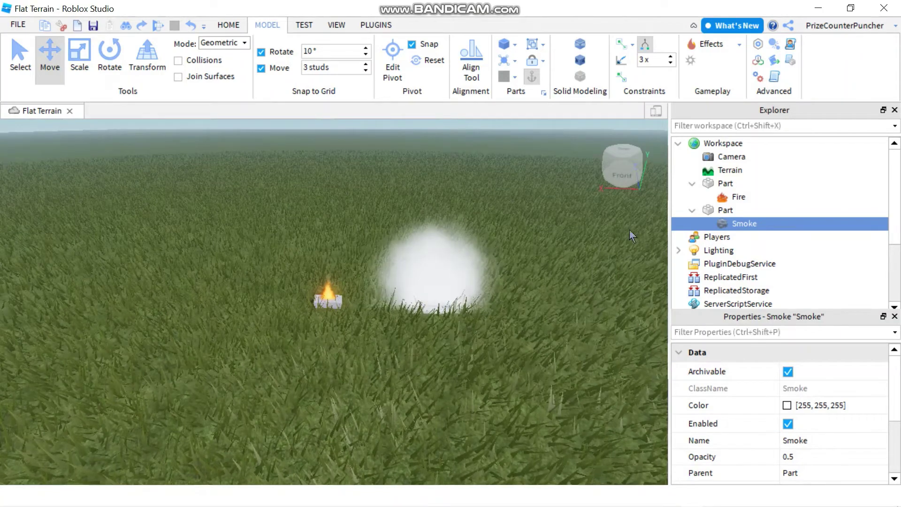
Set the Fire object's Size property to 30.
{"action": "left_click", "coordinate": [741, 196]}
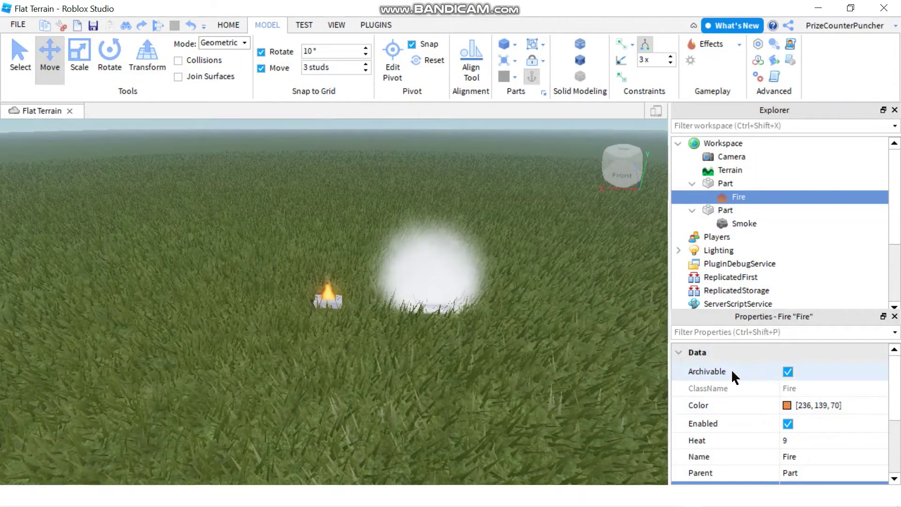
{"action": "scroll", "coordinate": [743, 378], "scroll_direction": "down", "scroll_amount": 3}
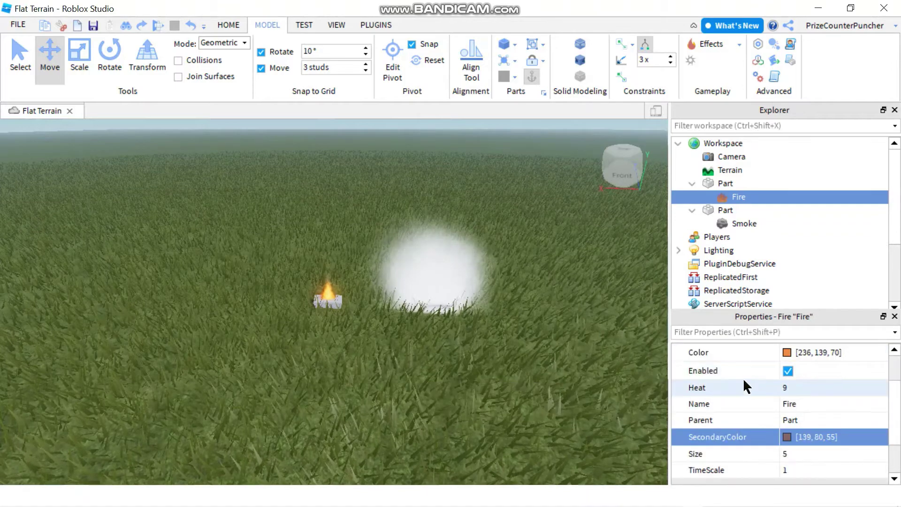
{"action": "scroll", "coordinate": [768, 424], "scroll_direction": "down", "scroll_amount": 3}
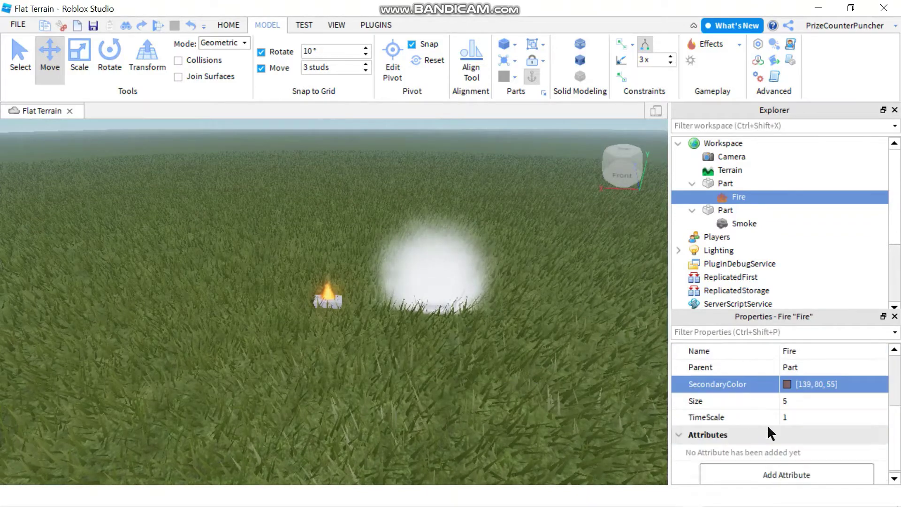
{"action": "left_click", "coordinate": [798, 399]}
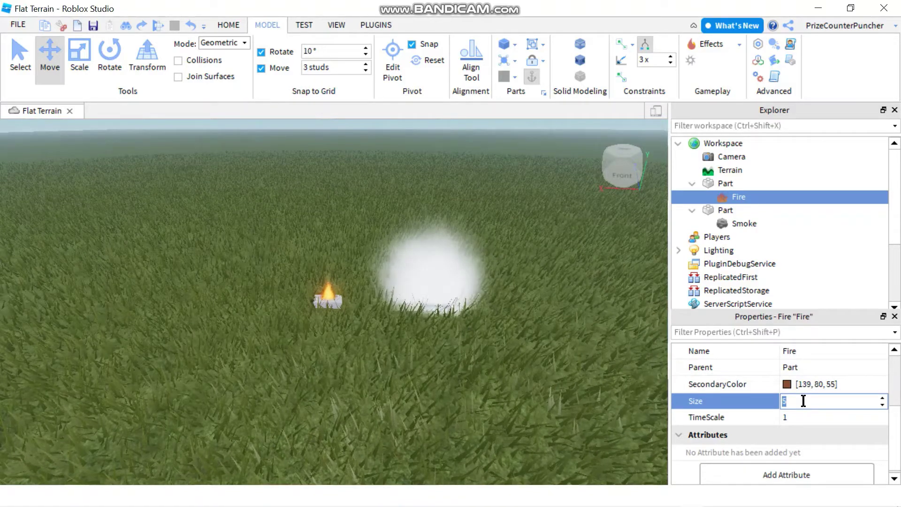
{"action": "type", "text": "30"}
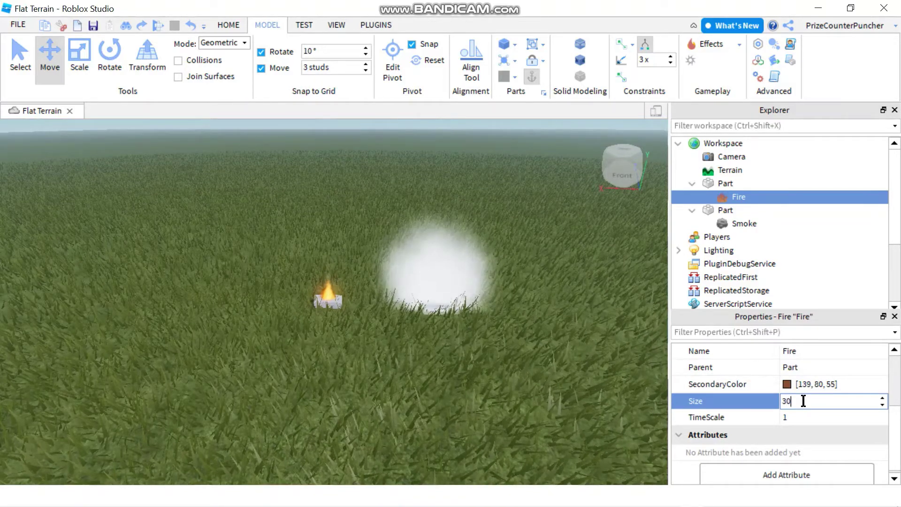
{"action": "key", "text": "Return"}
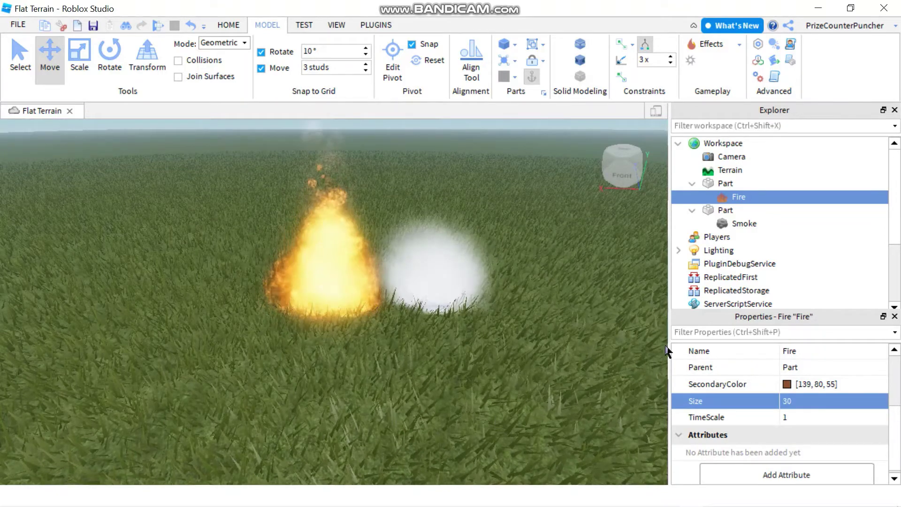
Set the Smoke object's RiseVelocity property to 5.
{"action": "left_click", "coordinate": [746, 224]}
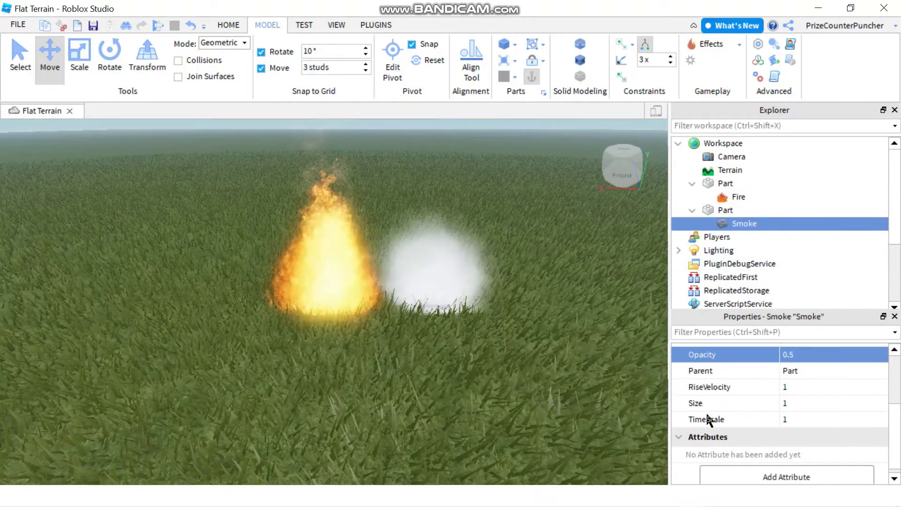
{"action": "scroll", "coordinate": [733, 385], "scroll_direction": "down", "scroll_amount": 1}
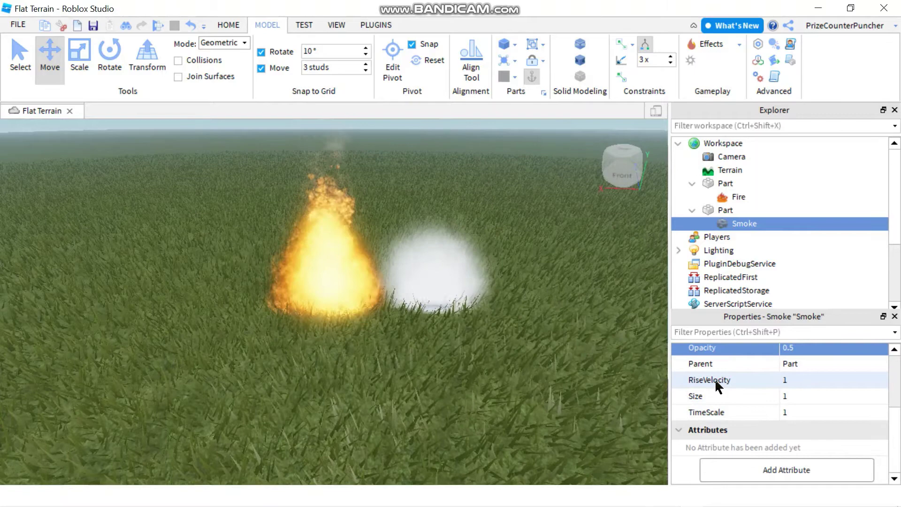
{"action": "left_click", "coordinate": [799, 379]}
{"action": "type", "text": "5"}
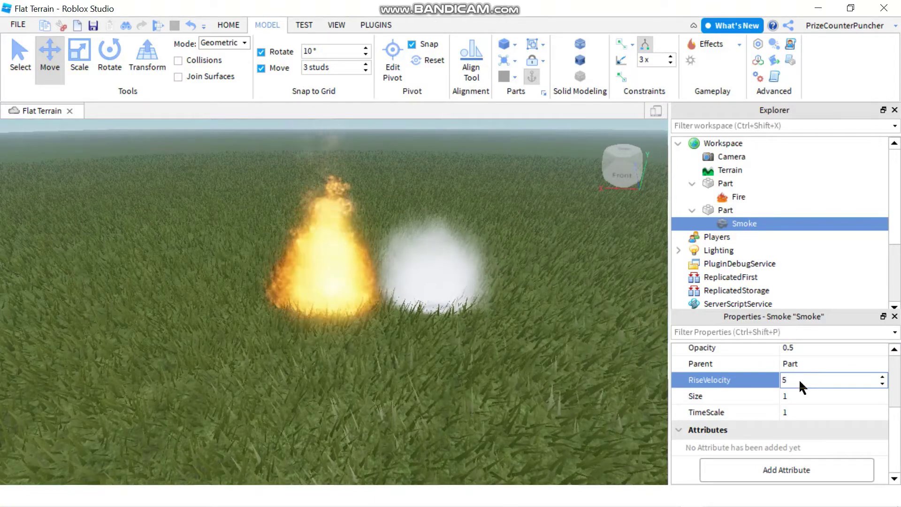
{"action": "key", "text": "Return"}
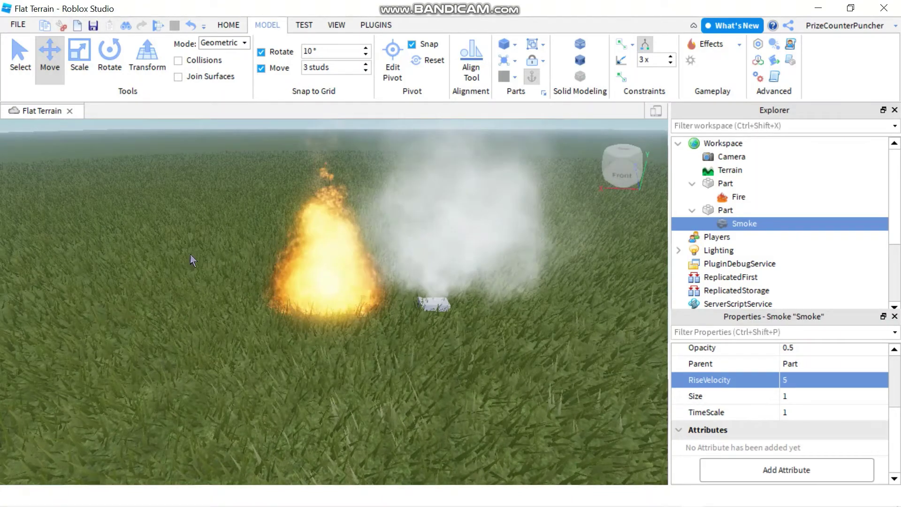
Place the '2019 Sports Car // Rosh' Toolbox model in the scene, dismissing the scripts warning.
{"action": "left_click", "coordinate": [229, 24]}
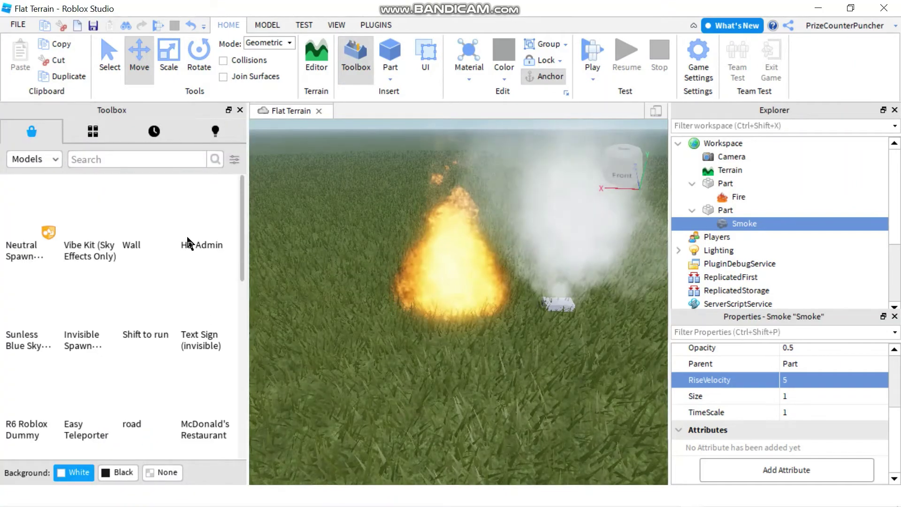
{"action": "scroll", "coordinate": [123, 261], "scroll_direction": "down", "scroll_amount": 5}
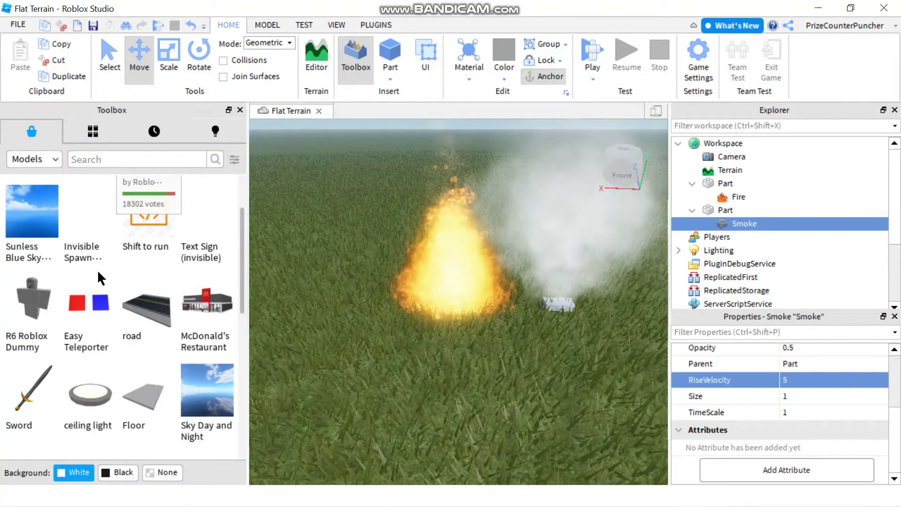
{"action": "scroll", "coordinate": [147, 287], "scroll_direction": "down", "scroll_amount": 2}
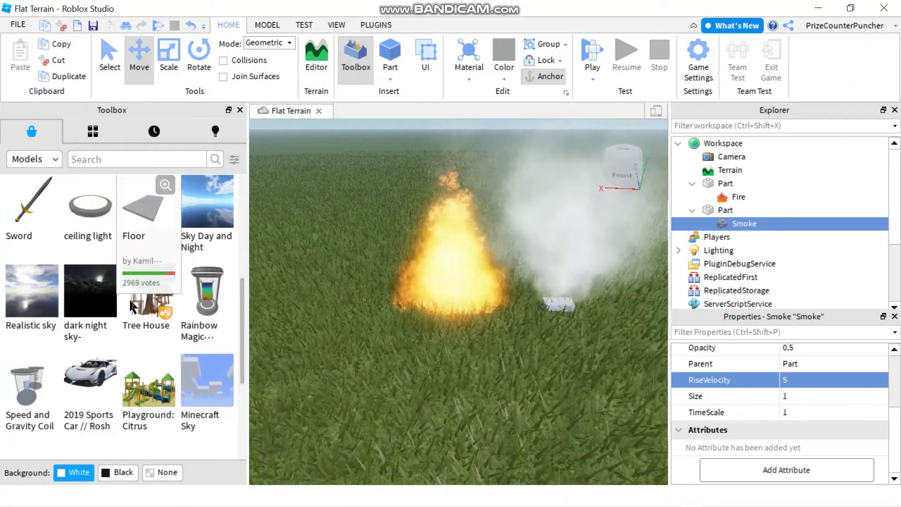
{"action": "left_click_drag", "start_coordinate": [462, 373], "coordinate": [450, 376]}
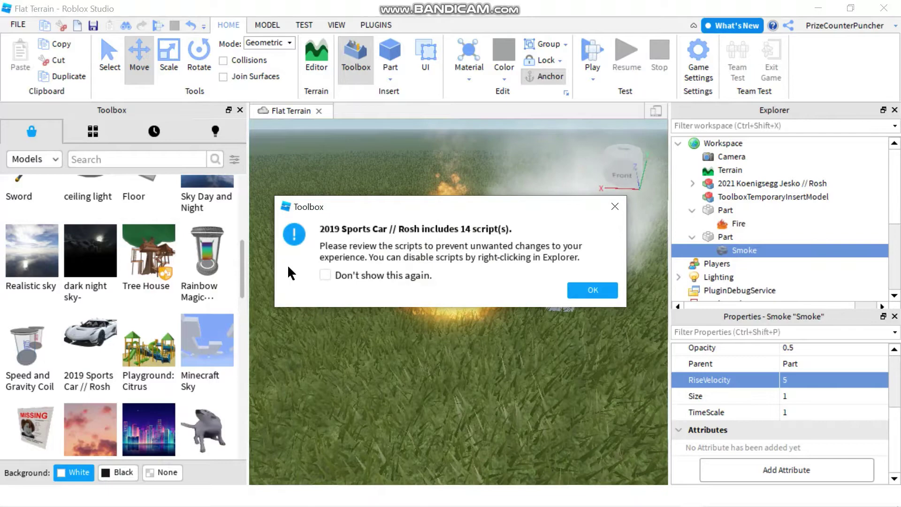
{"action": "key", "text": "Return"}
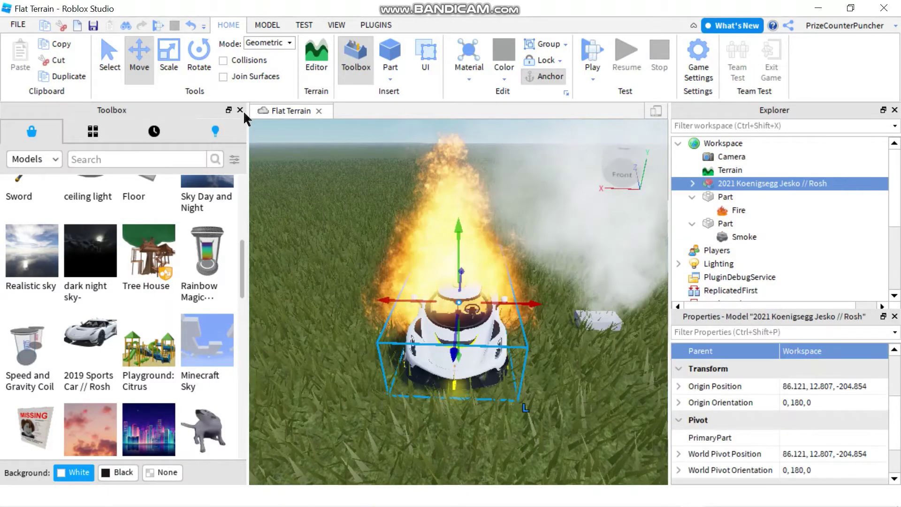
{"action": "left_click", "coordinate": [241, 111]}
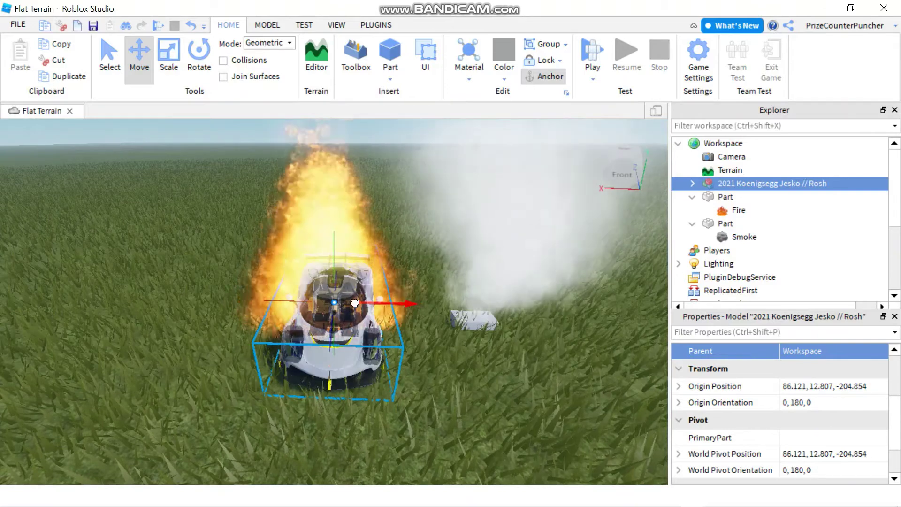
Move the car left out of the fire and expand its Wheels folder in Explorer.
{"action": "left_click_drag", "start_coordinate": [355, 303], "coordinate": [152, 277]}
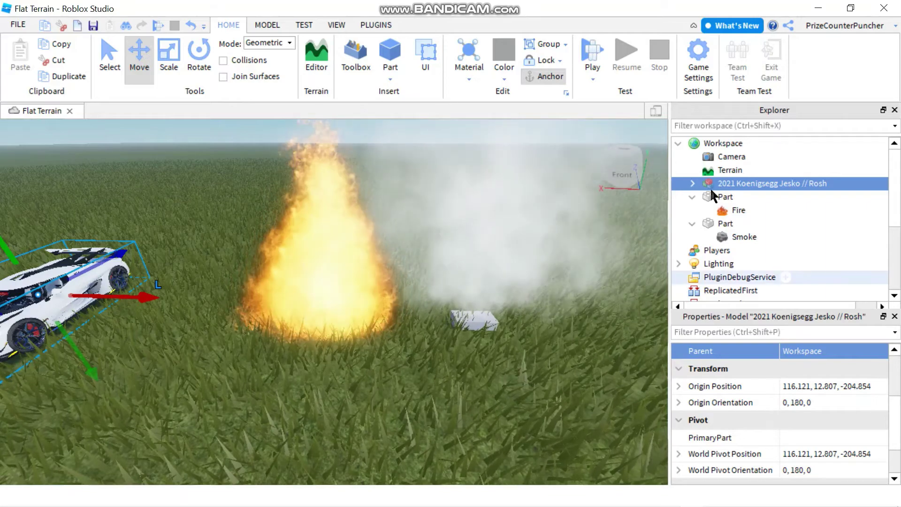
{"action": "left_click", "coordinate": [692, 183]}
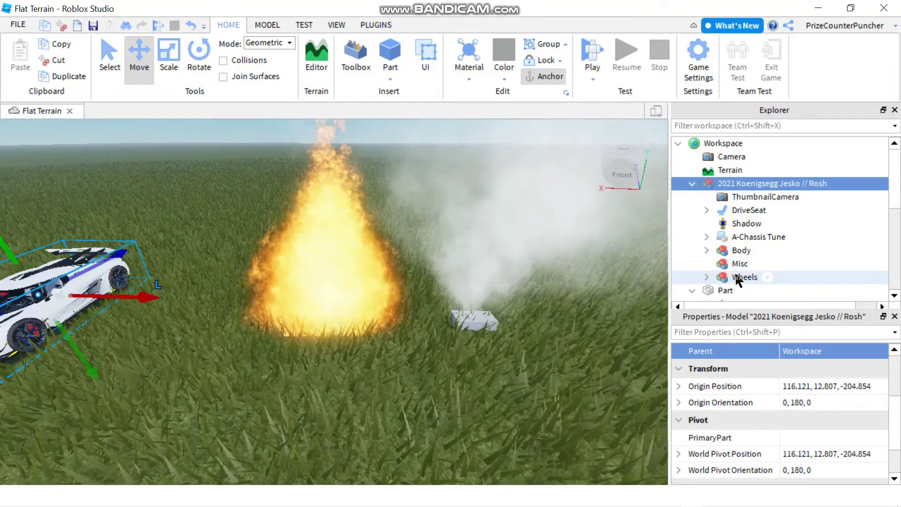
{"action": "left_click", "coordinate": [706, 277]}
{"action": "scroll", "coordinate": [740, 247], "scroll_direction": "down", "scroll_amount": 1}
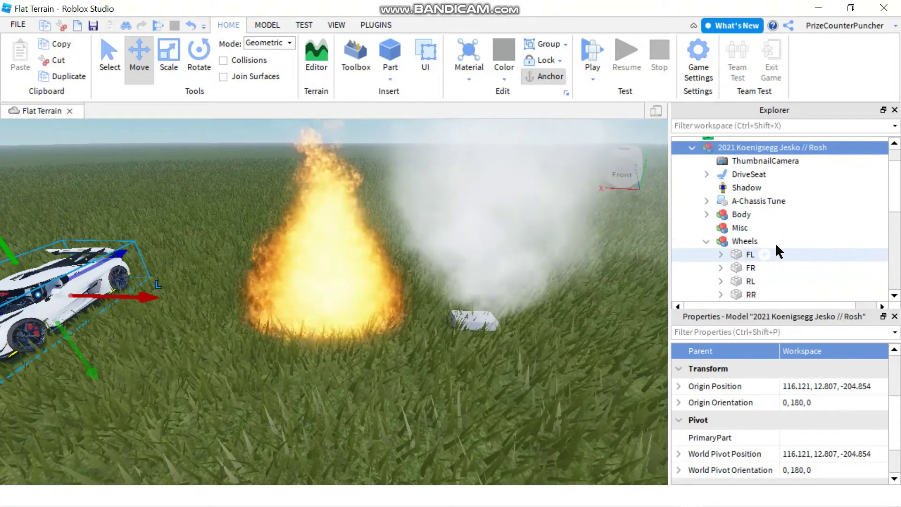
{"action": "scroll", "coordinate": [775, 243], "scroll_direction": "down", "scroll_amount": 1}
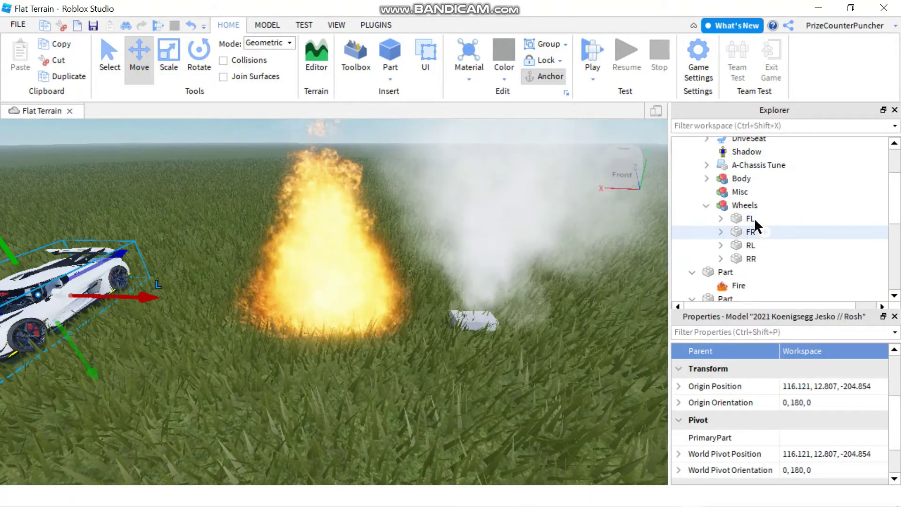
Add a Fire effect to the front-left wheel FL from the Model tab's Effects list.
{"action": "left_click", "coordinate": [754, 218]}
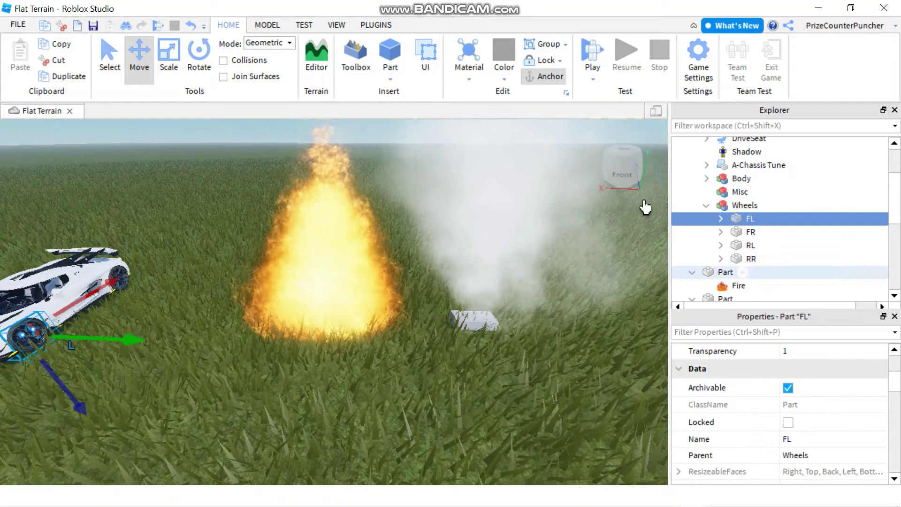
{"action": "left_click", "coordinate": [265, 29]}
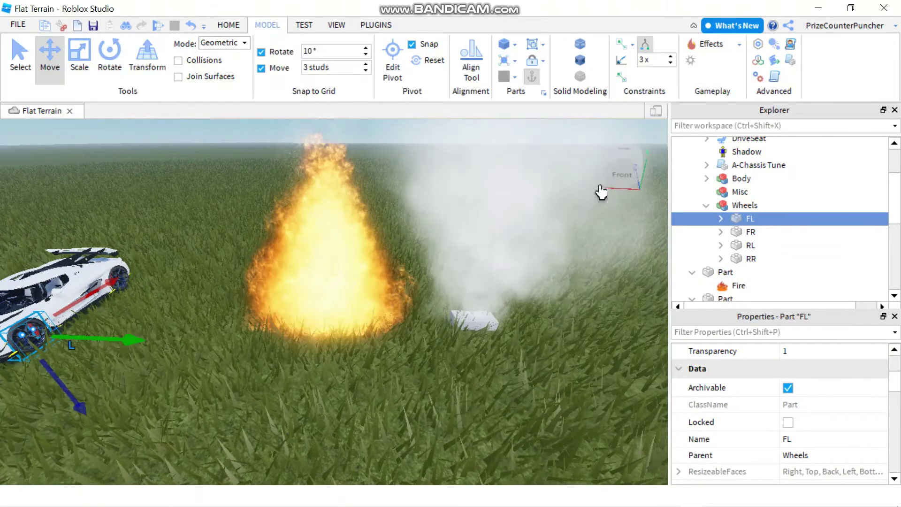
{"action": "left_click", "coordinate": [735, 43]}
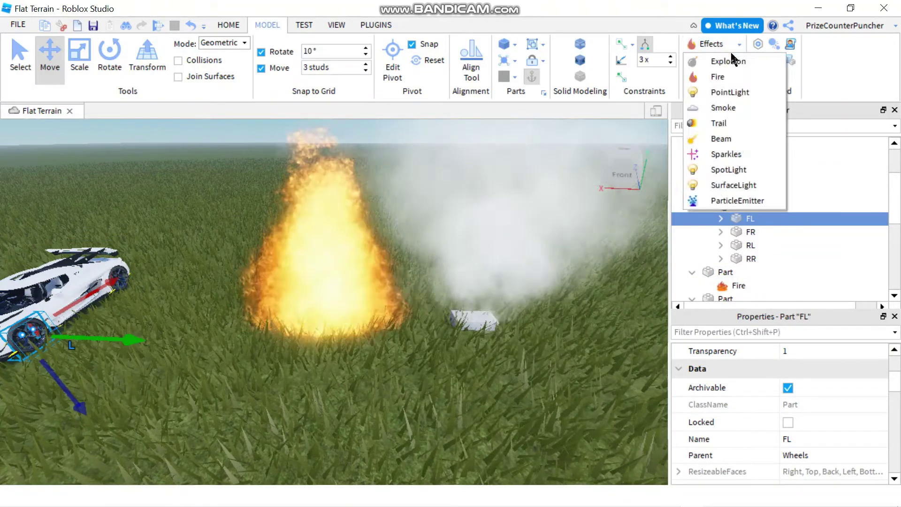
{"action": "left_click", "coordinate": [723, 80]}
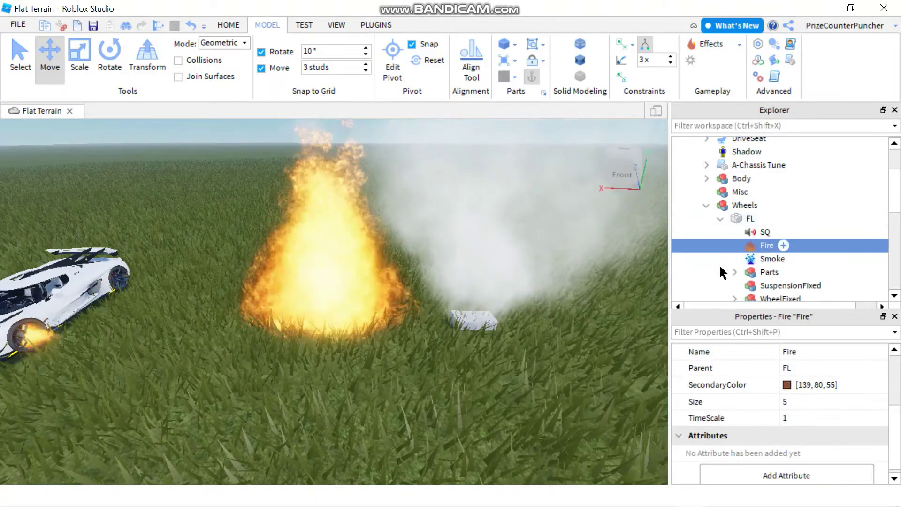
Add a Fire effect to the front-right wheel FR.
{"action": "scroll", "coordinate": [729, 244], "scroll_direction": "down", "scroll_amount": 5}
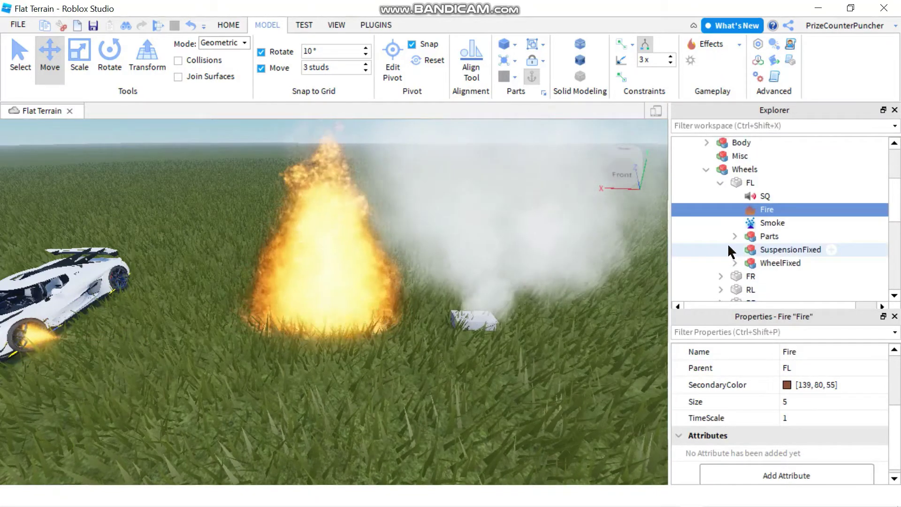
{"action": "left_click", "coordinate": [751, 241]}
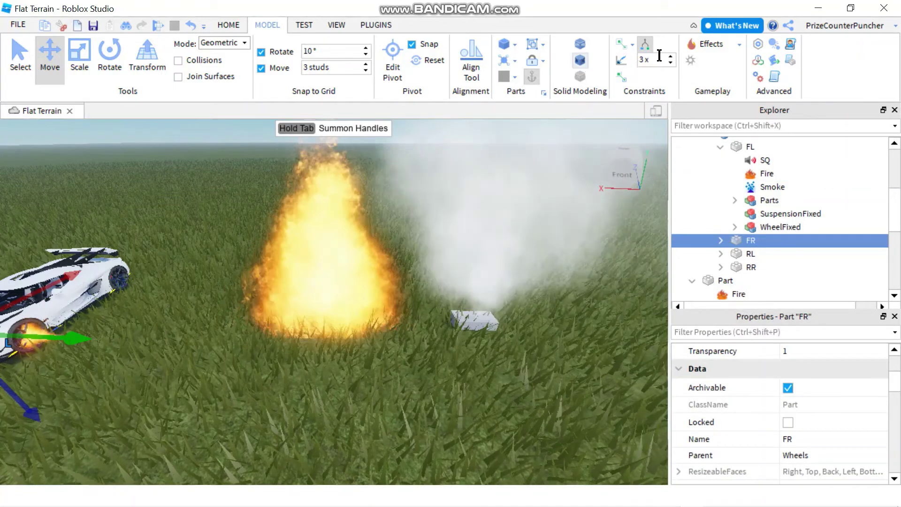
{"action": "left_click", "coordinate": [713, 42]}
{"action": "left_click", "coordinate": [713, 76]}
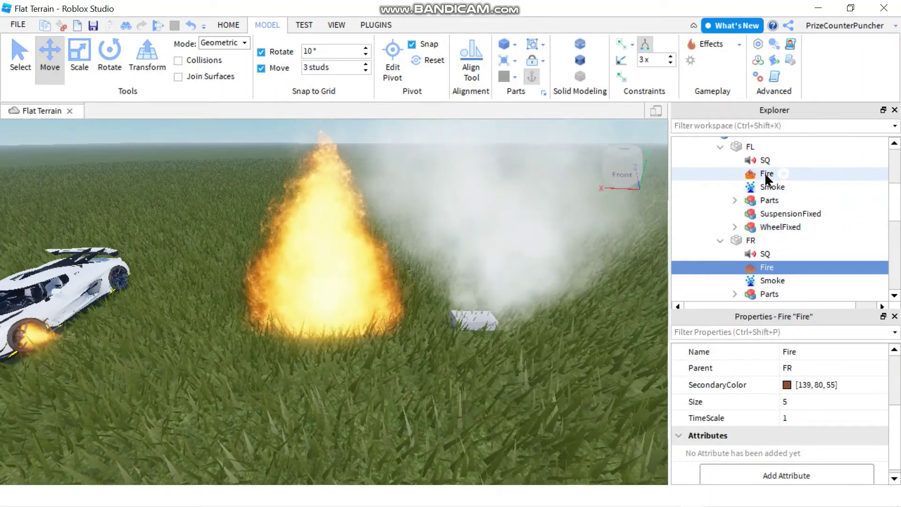
Delete the Fire objects from the front wheels FL and FR.
{"action": "left_click", "coordinate": [764, 173]}
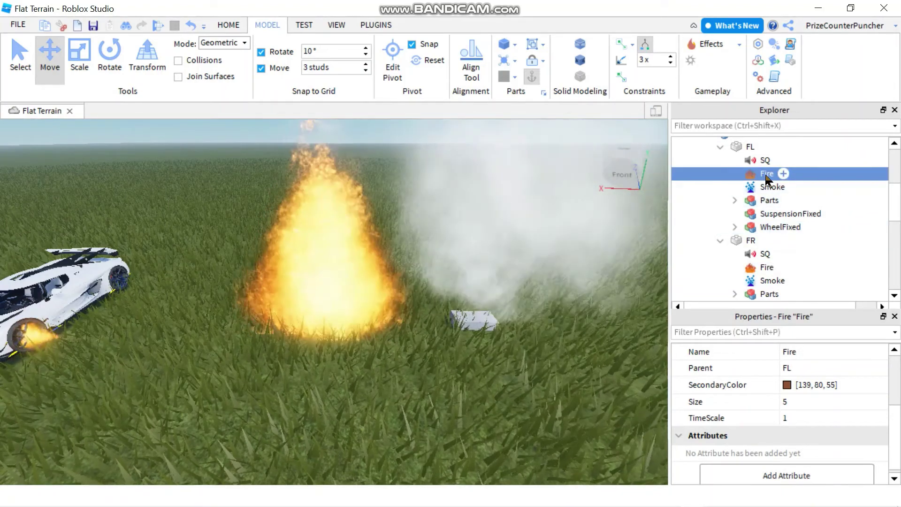
{"action": "key", "text": "Delete"}
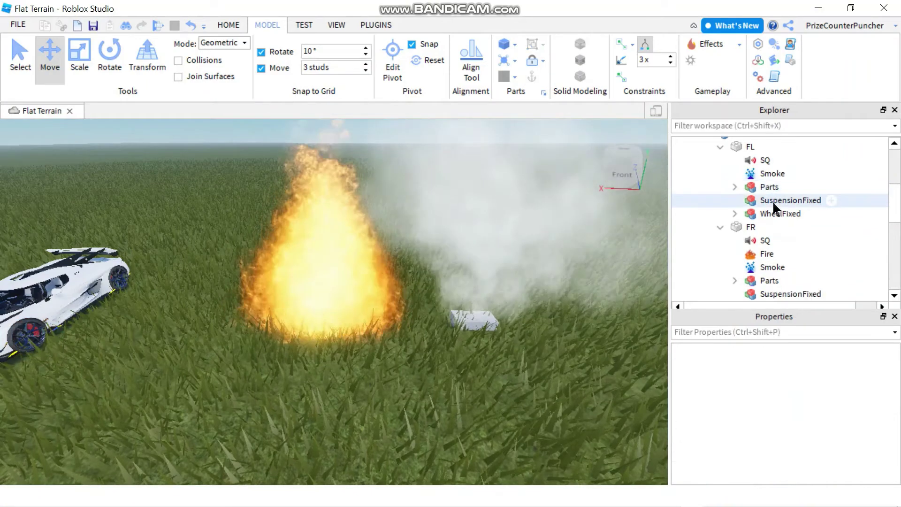
{"action": "left_click", "coordinate": [770, 252]}
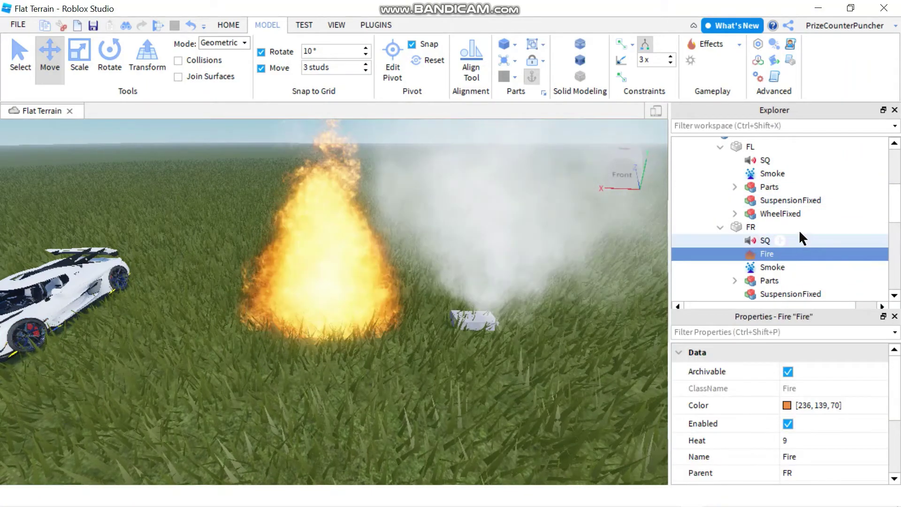
{"action": "key", "text": "Delete"}
Collapse FL and FR, then insert a Fire effect into rear wheels RL and RR.
{"action": "left_click", "coordinate": [719, 145]}
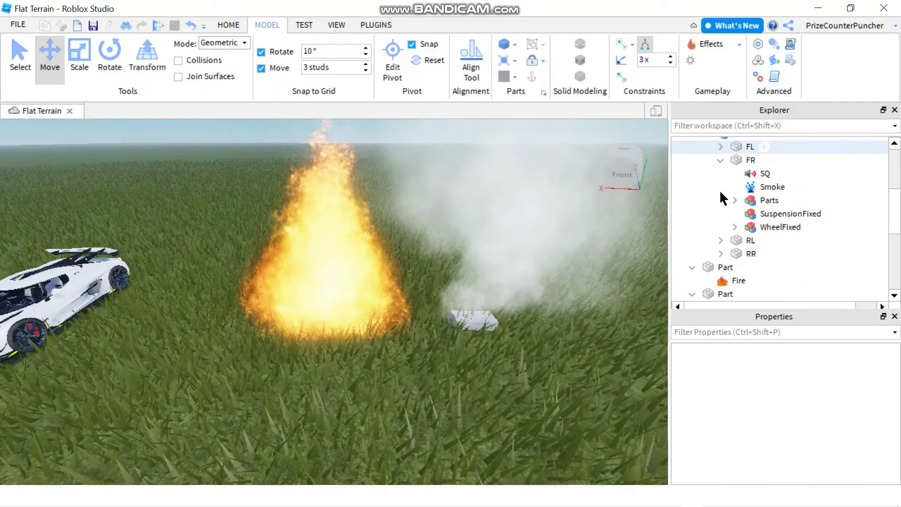
{"action": "left_click", "coordinate": [720, 160]}
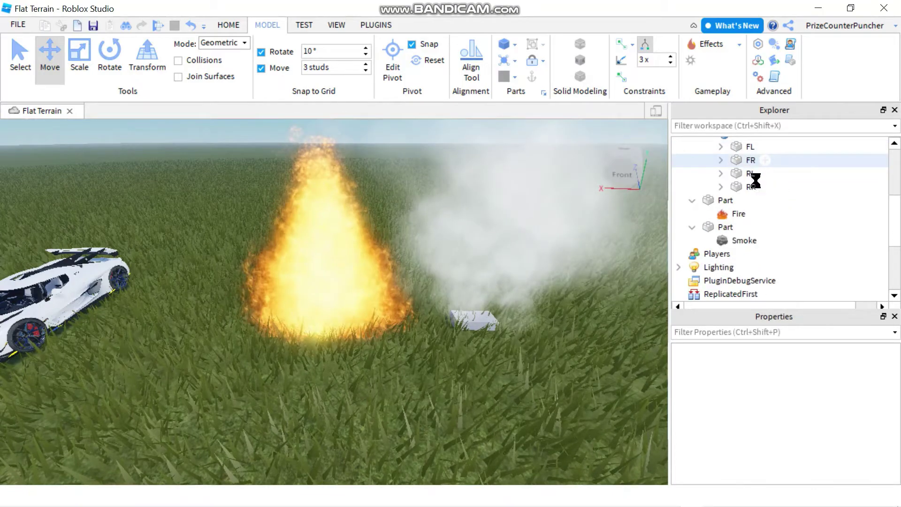
{"action": "left_click", "coordinate": [751, 173]}
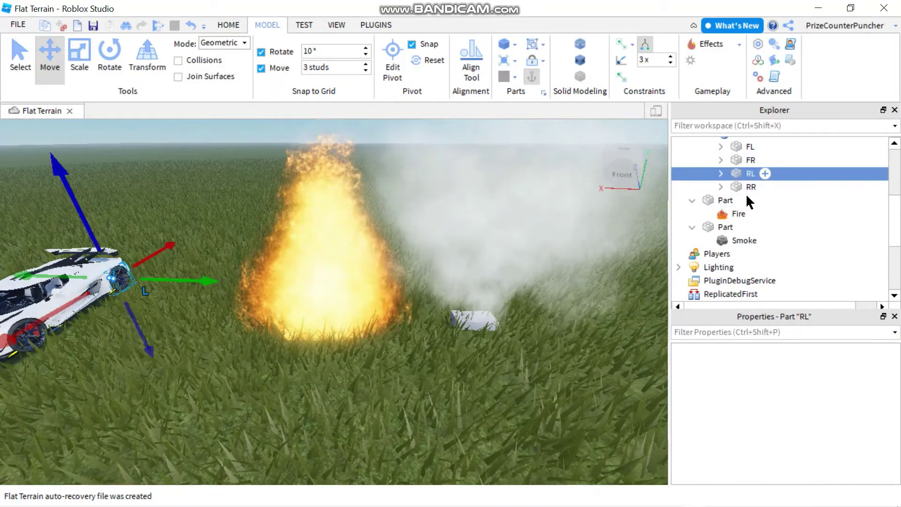
{"action": "left_click", "coordinate": [739, 44]}
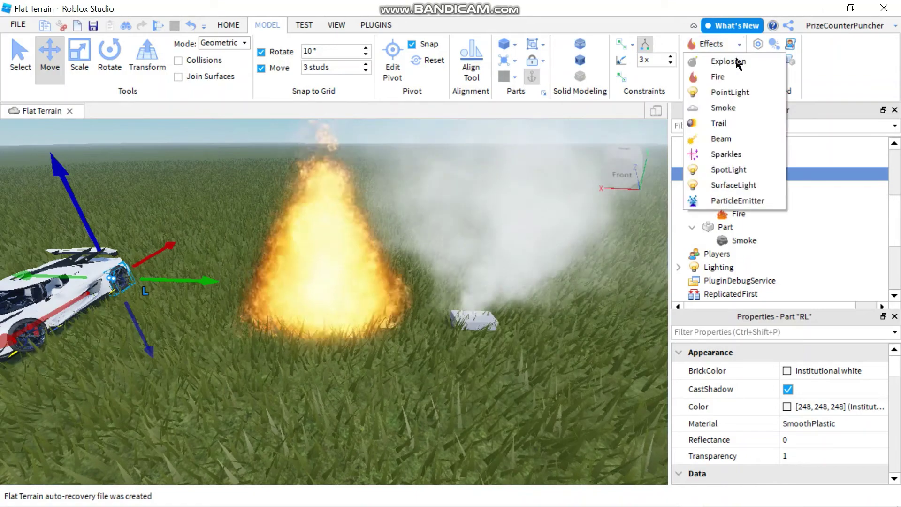
{"action": "left_click", "coordinate": [727, 77]}
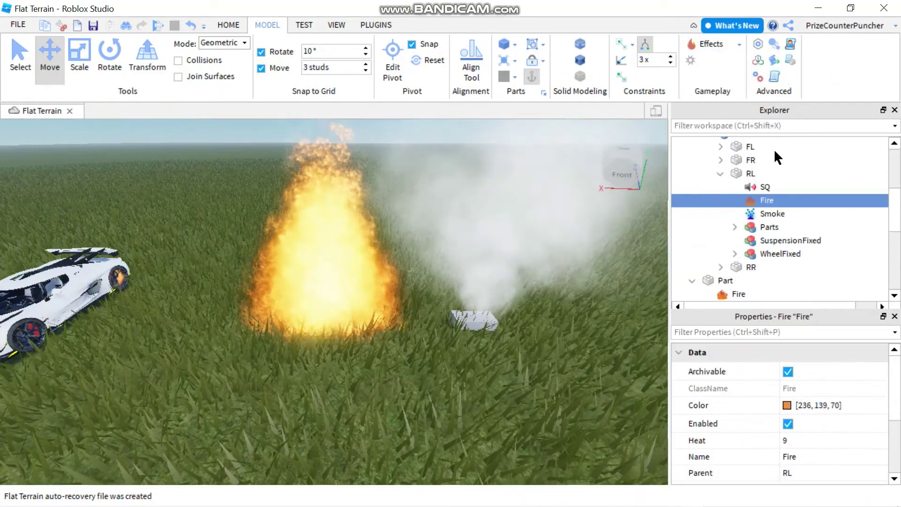
{"action": "left_click", "coordinate": [749, 266]}
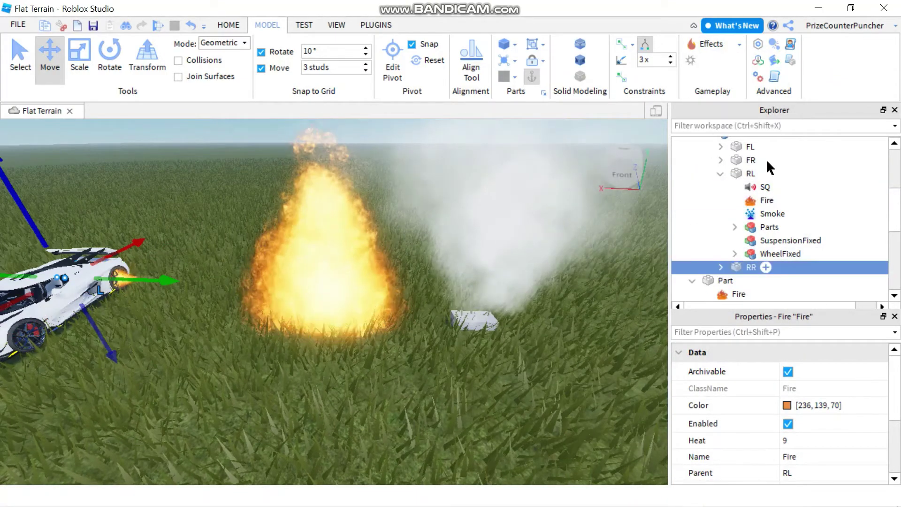
{"action": "left_click", "coordinate": [740, 42]}
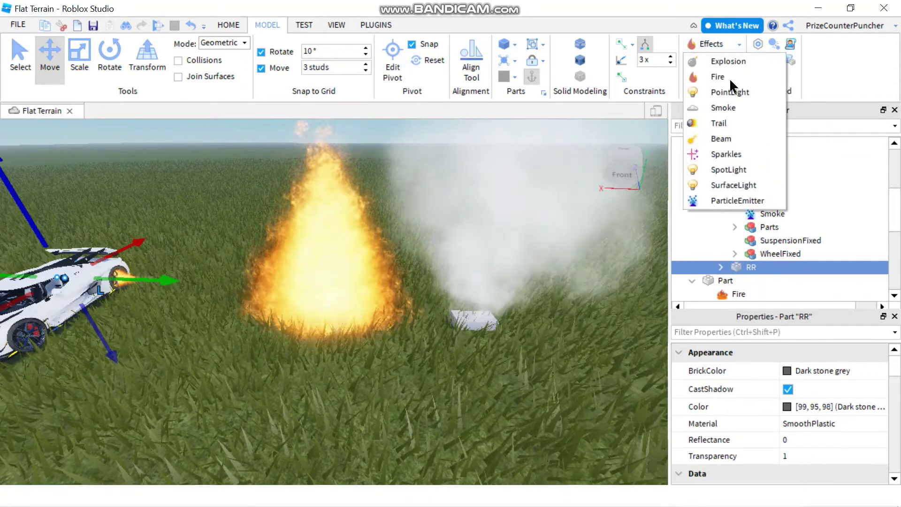
{"action": "left_click", "coordinate": [729, 78]}
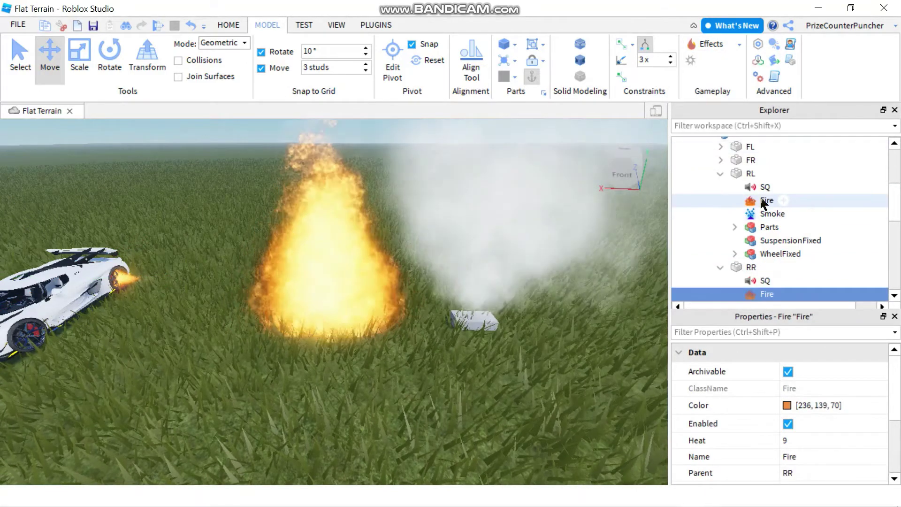
Select the RL and RR Fire objects together and set their Size to 10.
{"action": "left_click", "coordinate": [761, 200]}
{"action": "scroll", "coordinate": [780, 207], "scroll_direction": "down", "scroll_amount": 1}
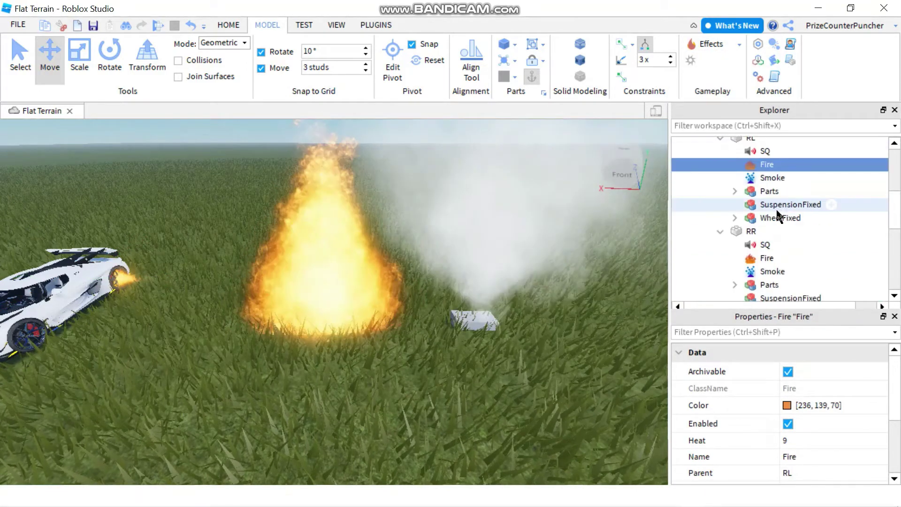
{"action": "left_click", "coordinate": [767, 258], "text": "ctrl"}
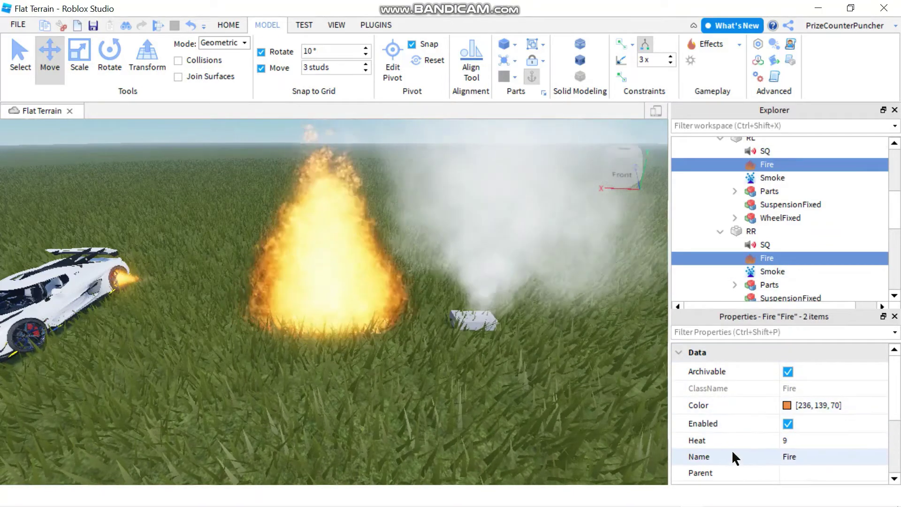
{"action": "scroll", "coordinate": [732, 449], "scroll_direction": "down", "scroll_amount": 1}
{"action": "scroll", "coordinate": [732, 450], "scroll_direction": "down", "scroll_amount": 1}
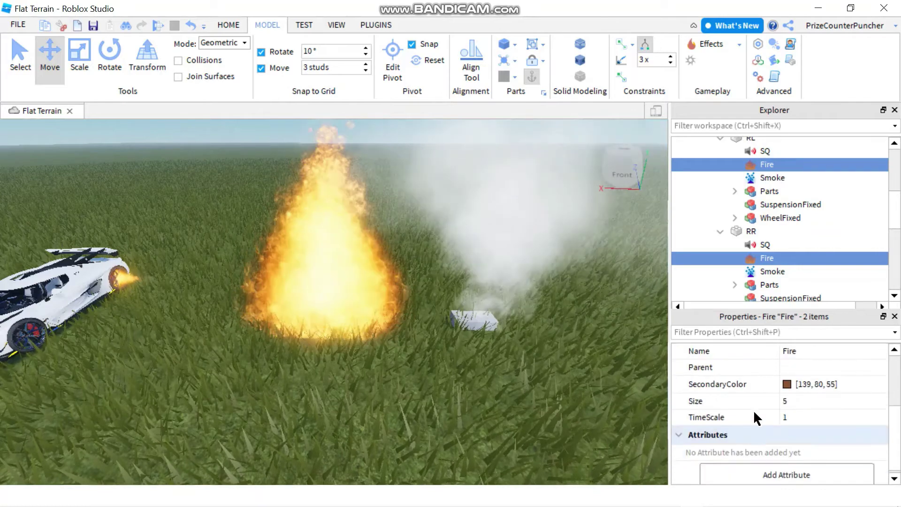
{"action": "left_click", "coordinate": [804, 399]}
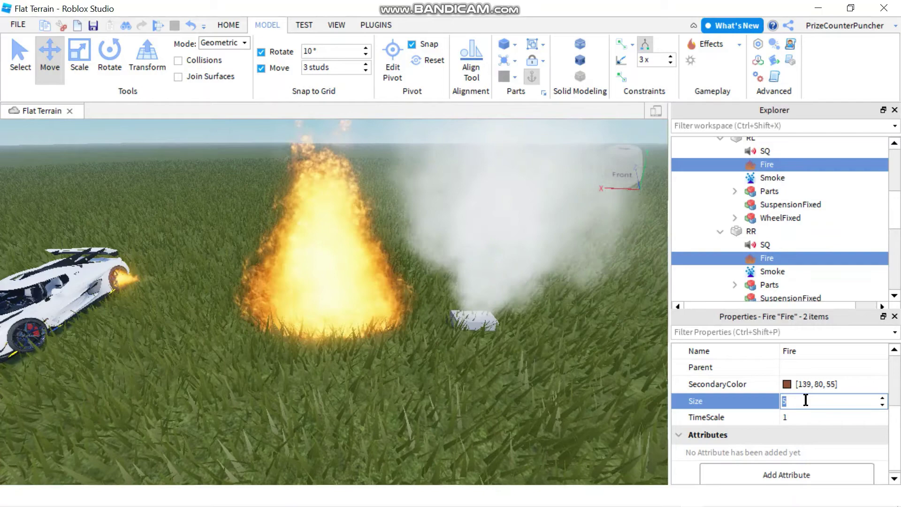
{"action": "type", "text": "10"}
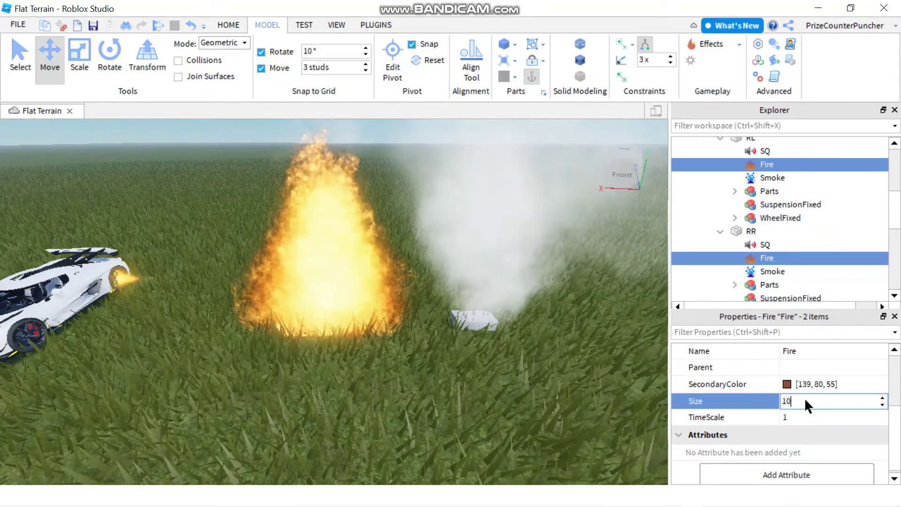
{"action": "key", "text": "Return"}
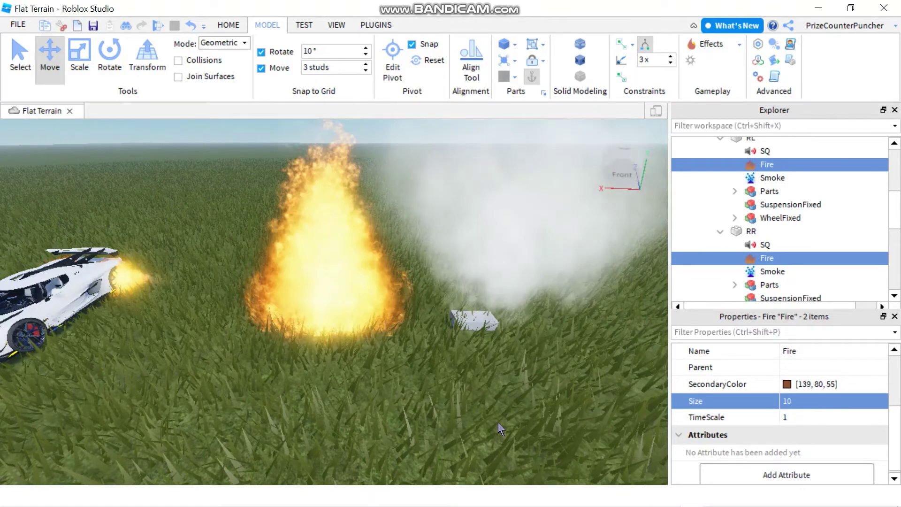
Start a play test and walk the avatar toward the distant car.
{"action": "left_click", "coordinate": [157, 25]}
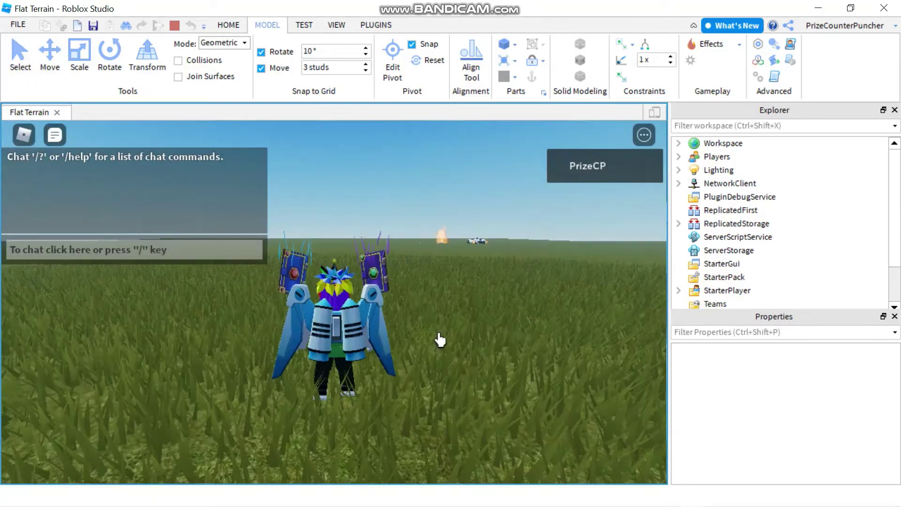
{"action": "key", "text": "w"}
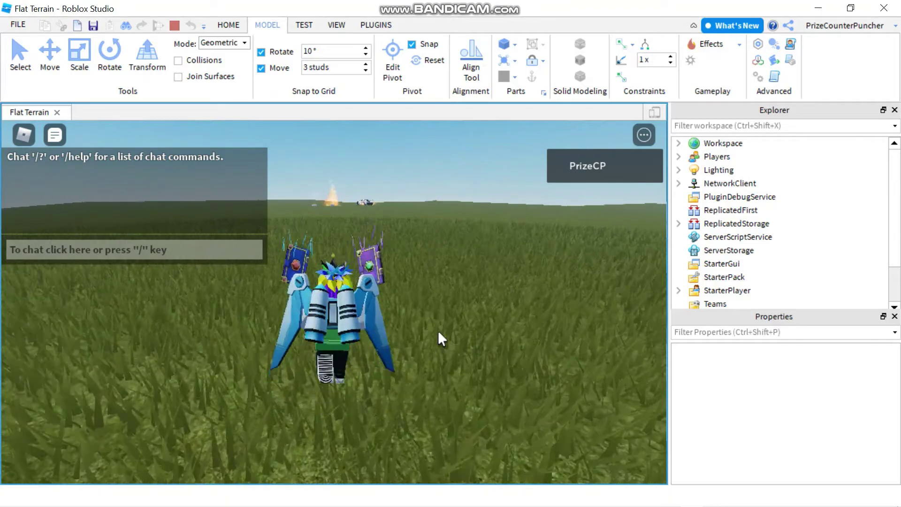
{"action": "key", "text": "w"}
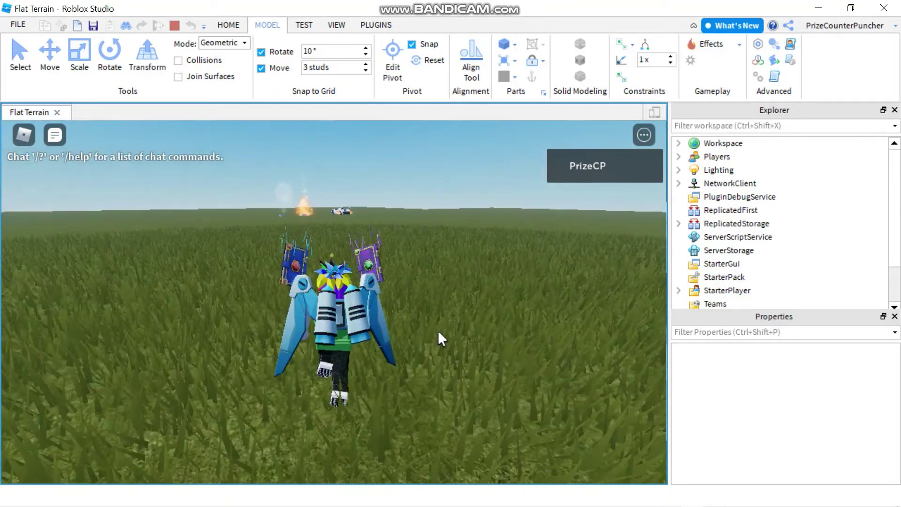
{"action": "key", "text": "w"}
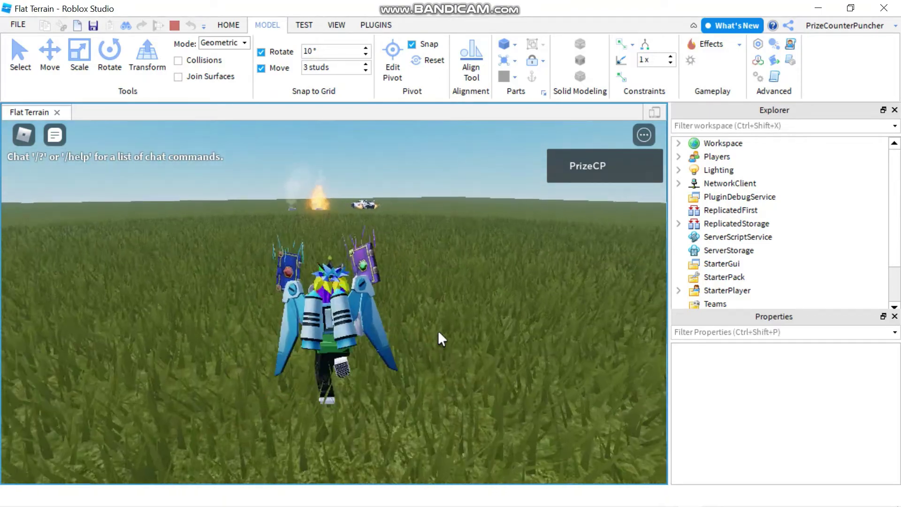
Walk the avatar up to the white car and take its seat.
{"action": "key", "text": "w"}
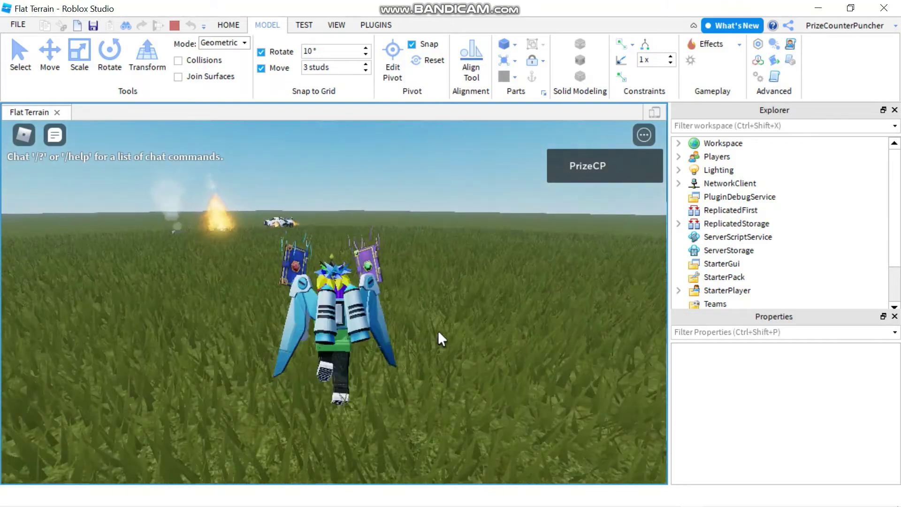
{"action": "key", "text": "w"}
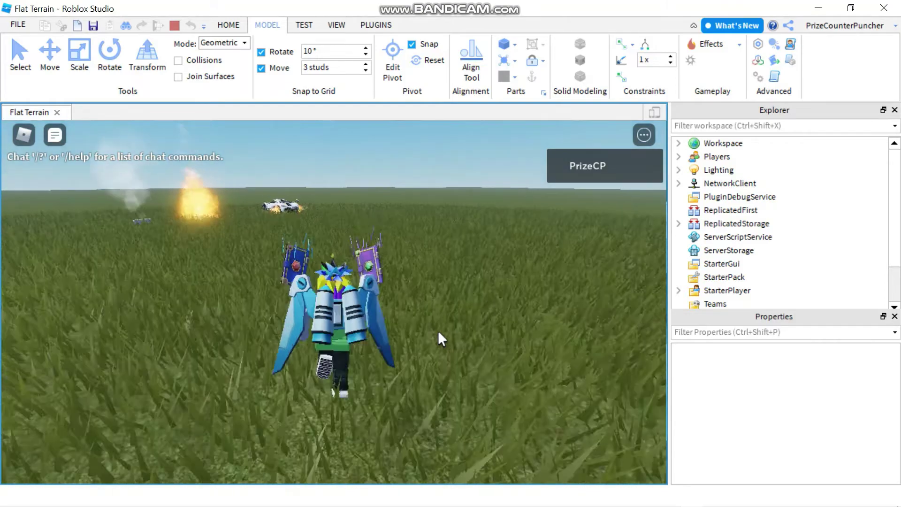
{"action": "key", "text": "w"}
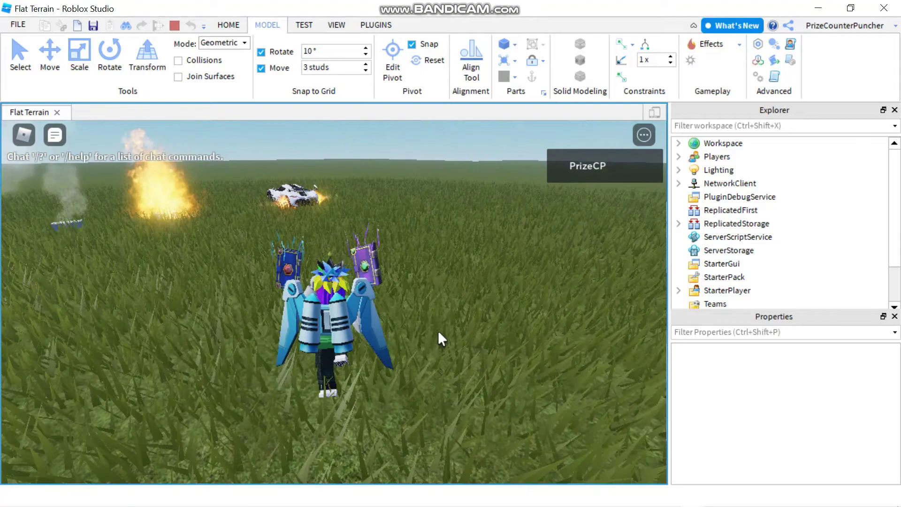
{"action": "key", "text": "w"}
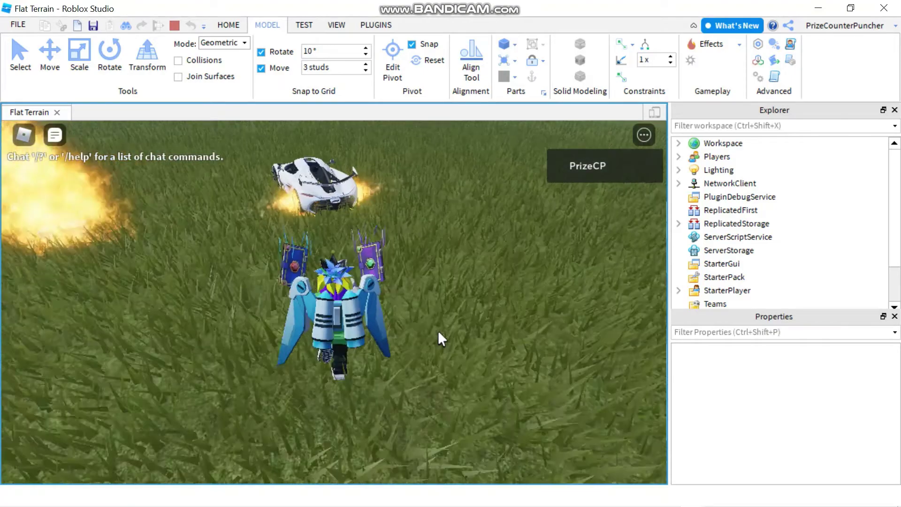
{"action": "key", "text": "w"}
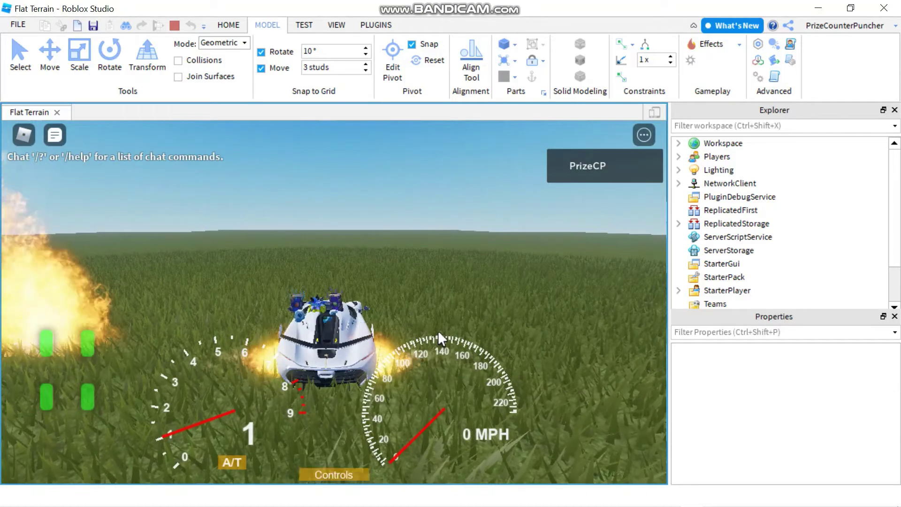
Drive the car across the grass, drifting and spinning to leave fire trails.
{"action": "key", "text": "w"}
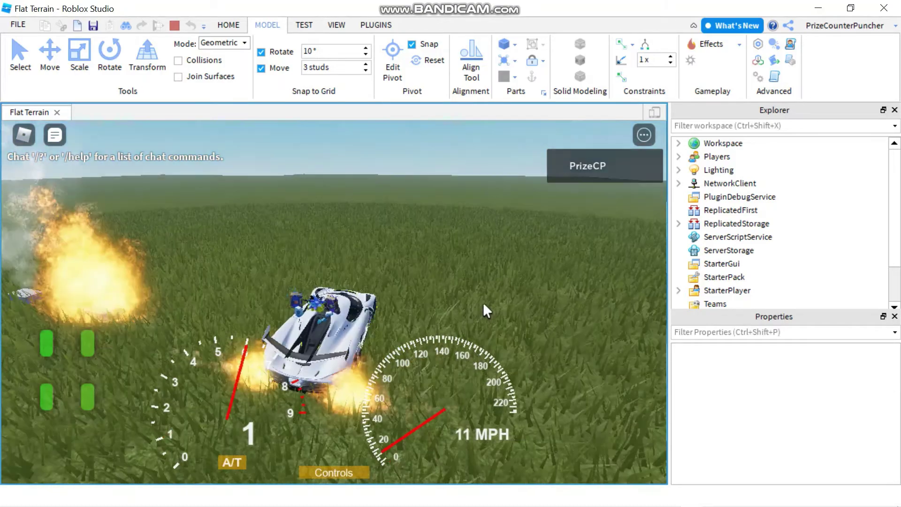
{"action": "key", "text": "w"}
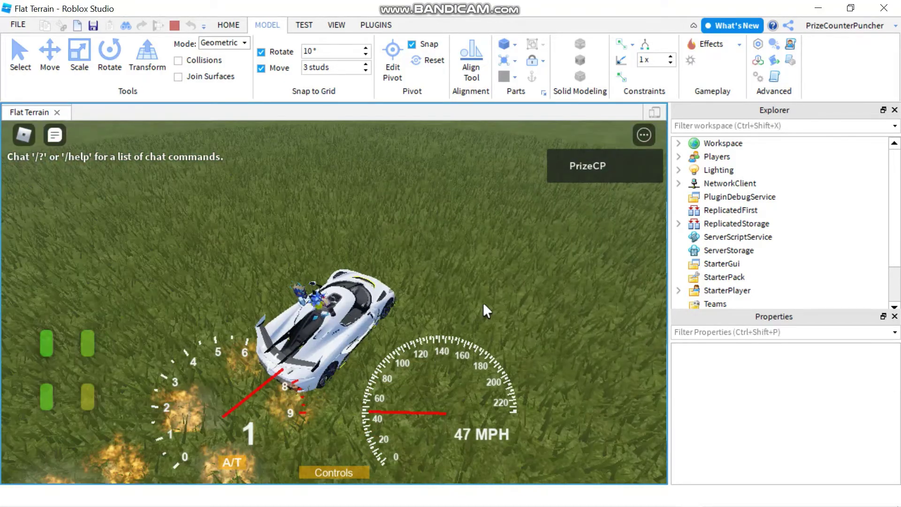
{"action": "key", "text": "d"}
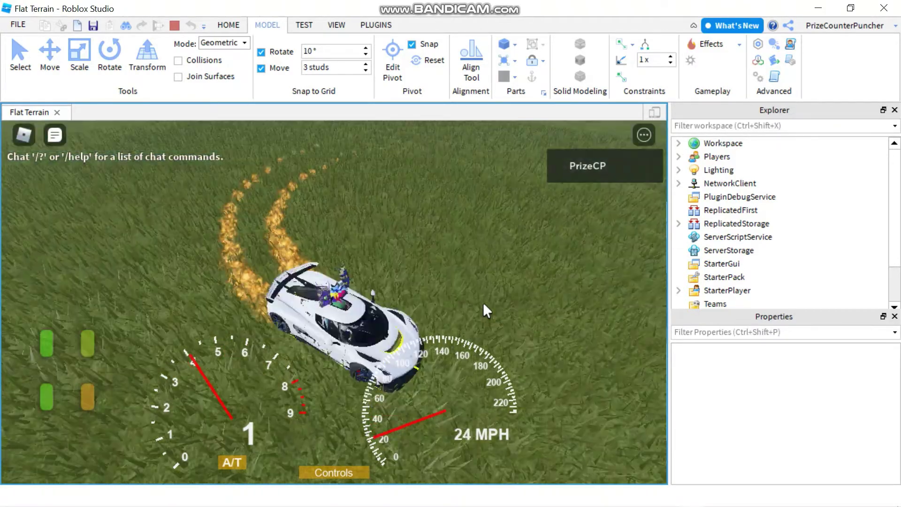
{"action": "key", "text": "w"}
{"action": "key", "text": "s"}
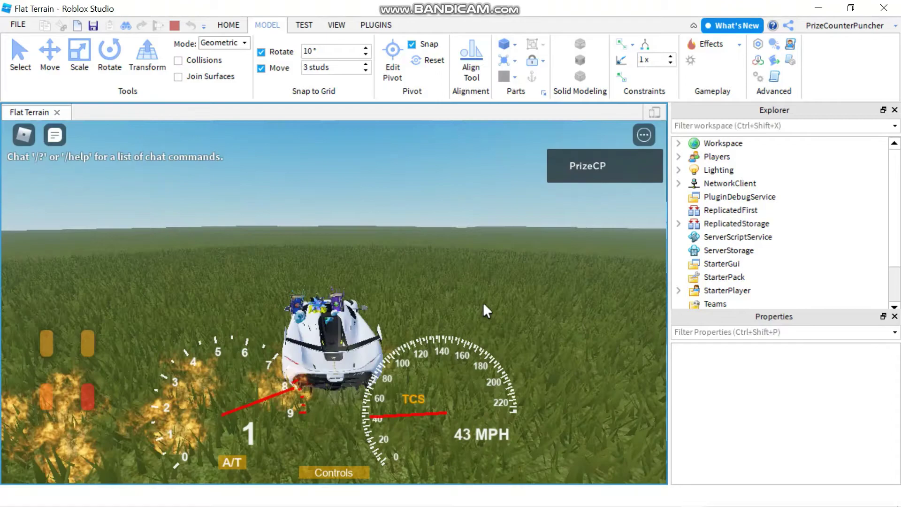
{"action": "key", "text": "w"}
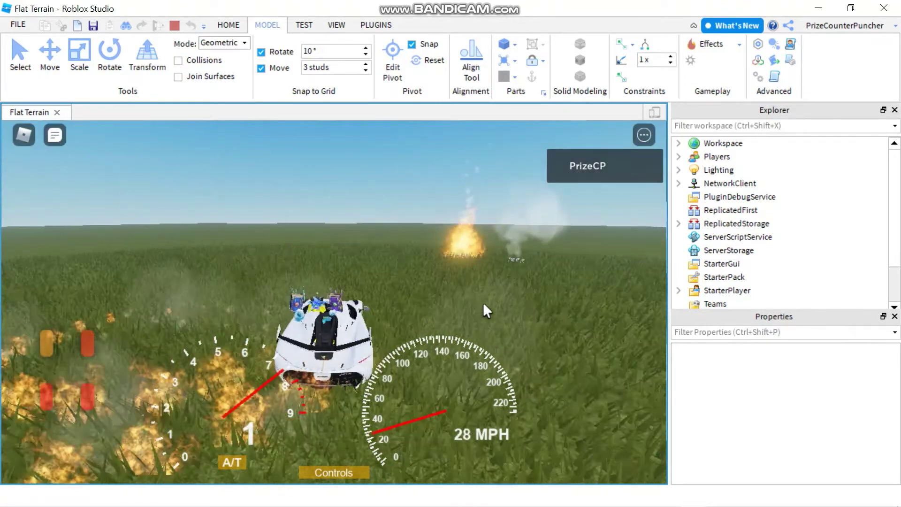
{"action": "key", "text": "a"}
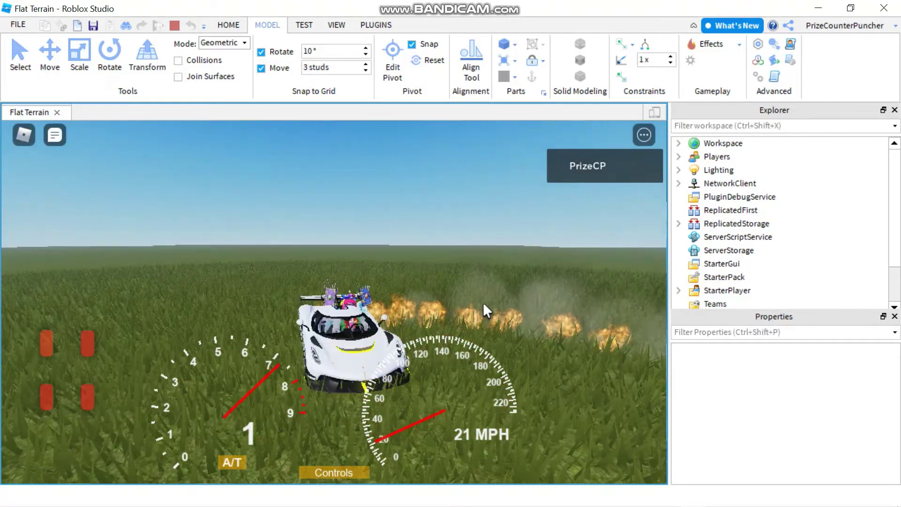
{"action": "key", "text": "w"}
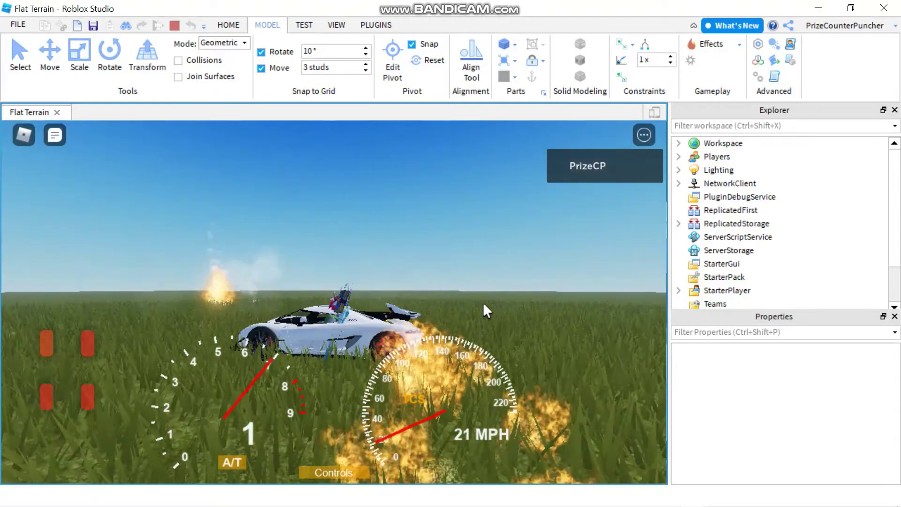
Circle the car tightly, brake to a stop, and switch to the YouTube Playlists page.
{"action": "key", "text": "a"}
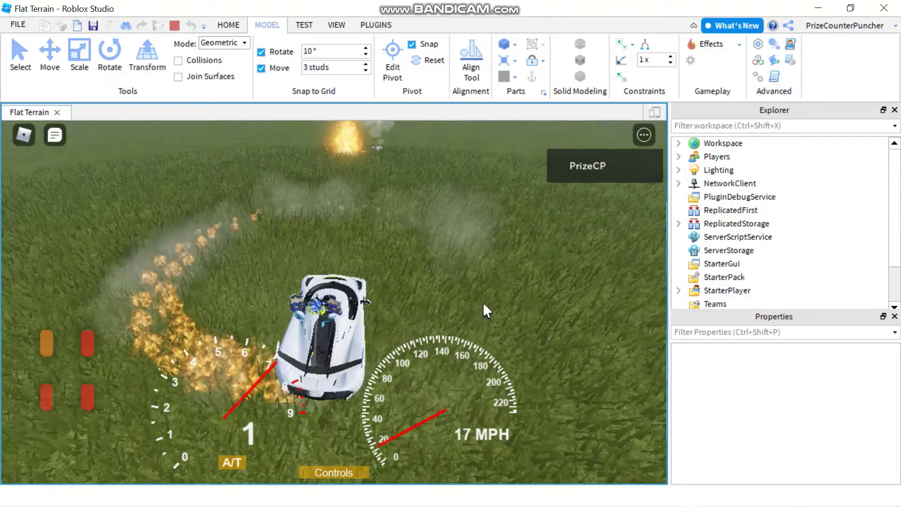
{"action": "key", "text": "a"}
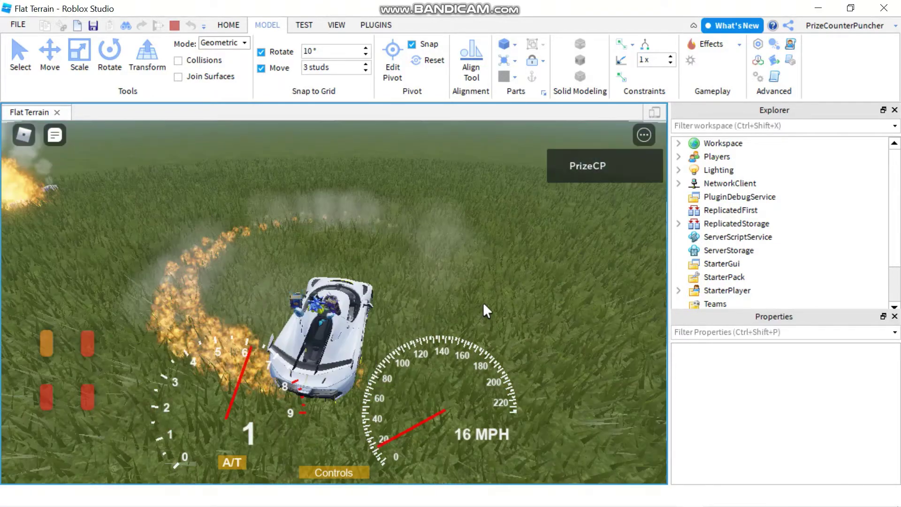
{"action": "key", "text": "a"}
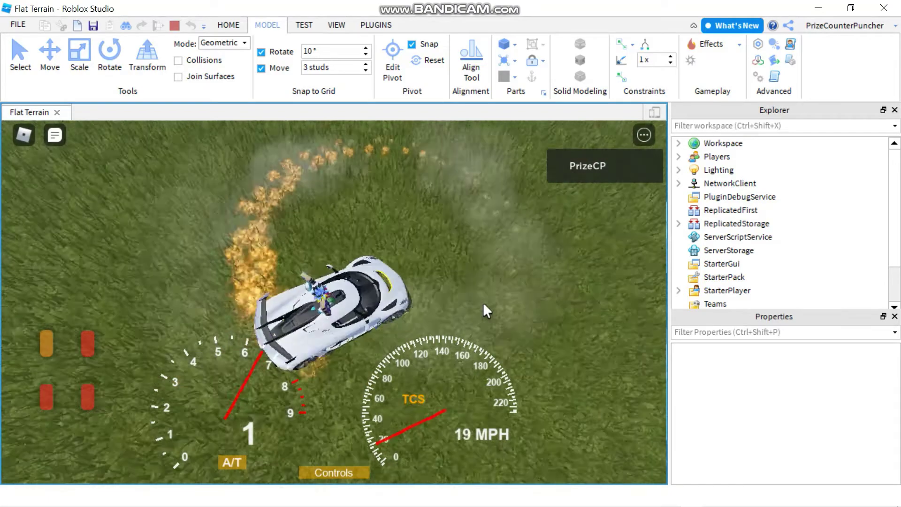
{"action": "key", "text": "a"}
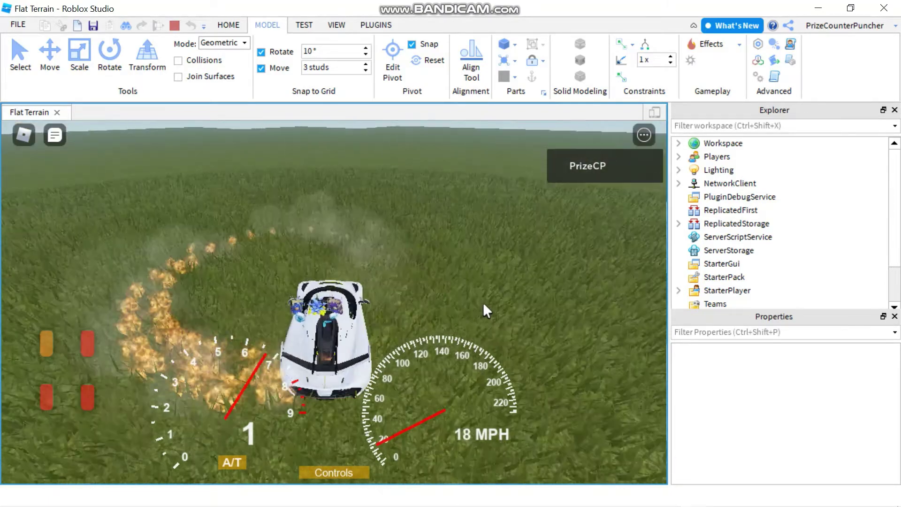
{"action": "key", "text": "a"}
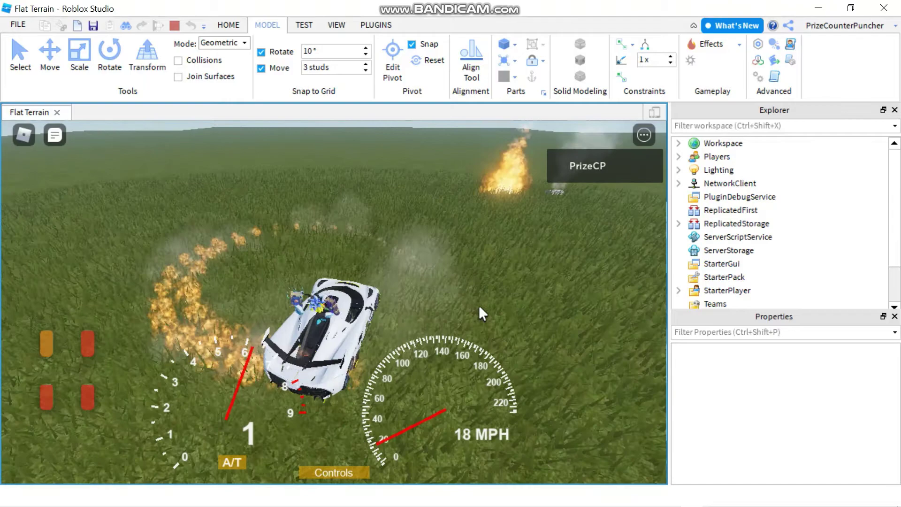
{"action": "key", "text": "a"}
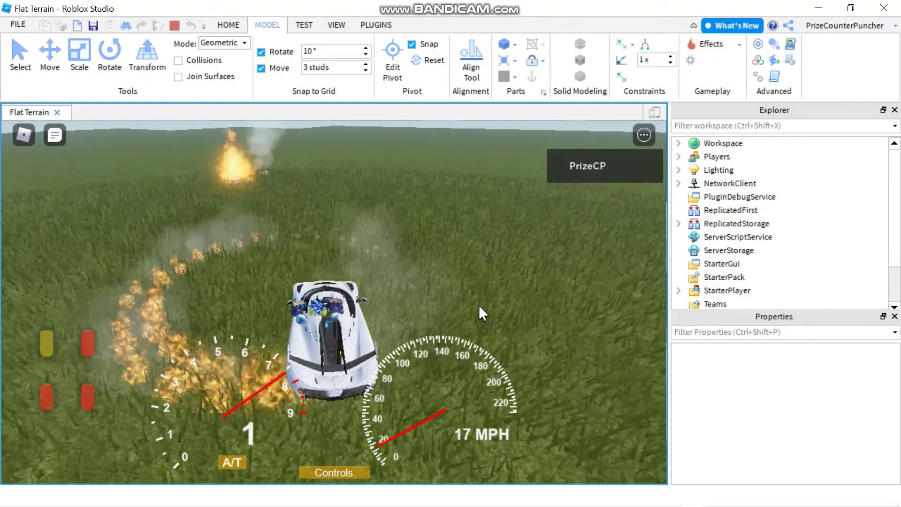
{"action": "key", "text": "a"}
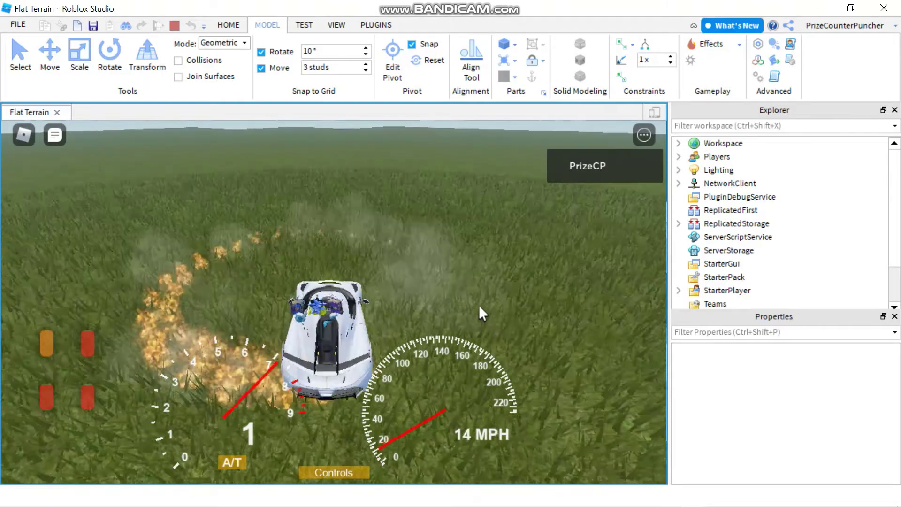
{"action": "key", "text": "s"}
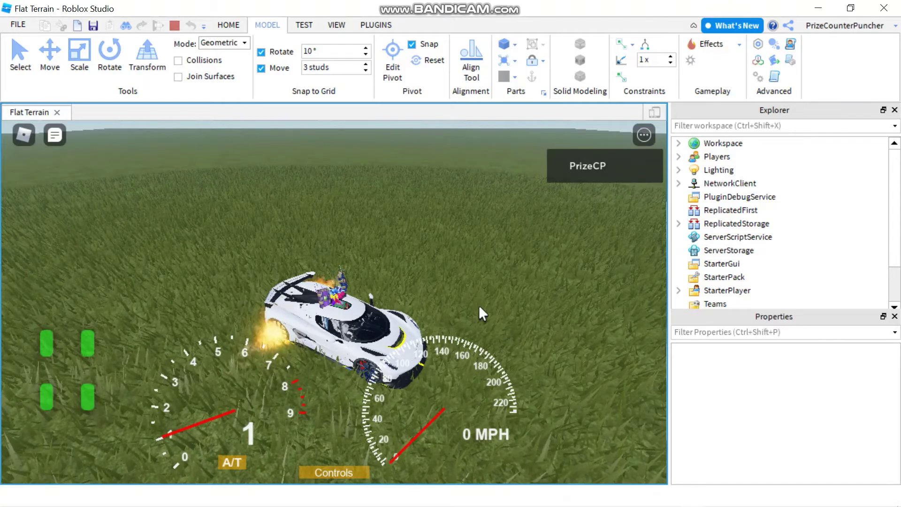
{"action": "key", "text": "alt+Tab"}
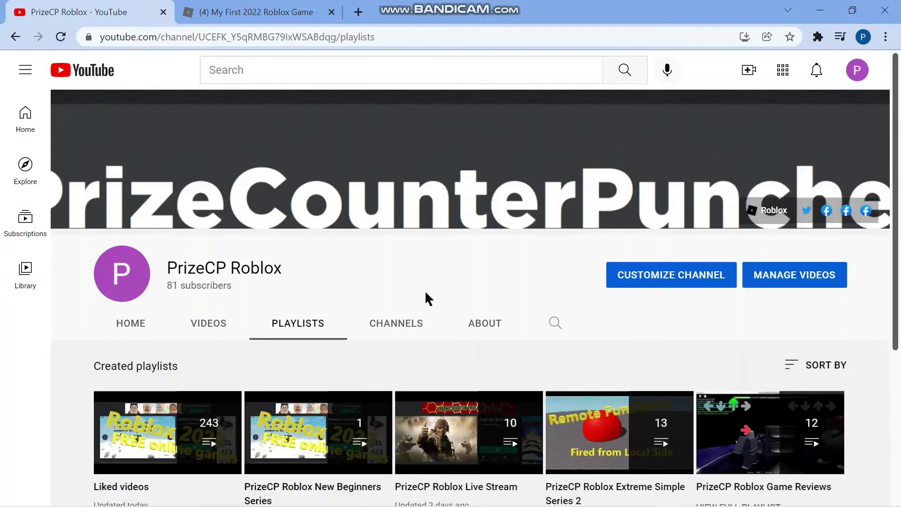
Scroll down the channel's Playlists page to the Extreme Simple Series playlist.
{"action": "scroll", "coordinate": [427, 293], "scroll_direction": "down", "scroll_amount": 4}
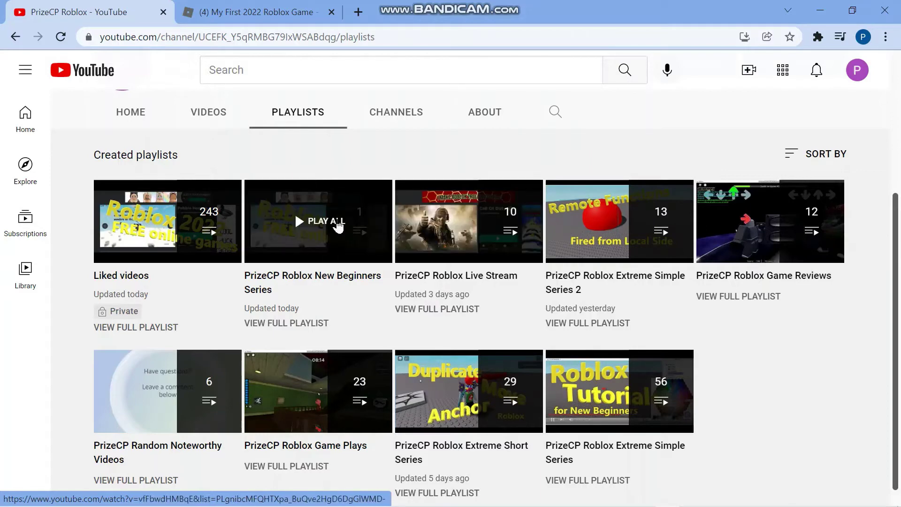
{"action": "scroll", "coordinate": [788, 370], "scroll_direction": "down", "scroll_amount": 1}
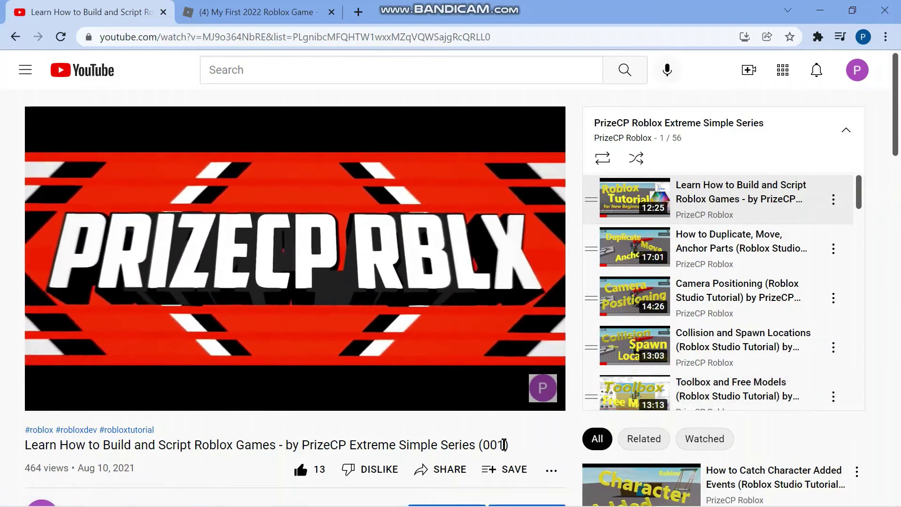
{"action": "double_click", "coordinate": [497, 444]}
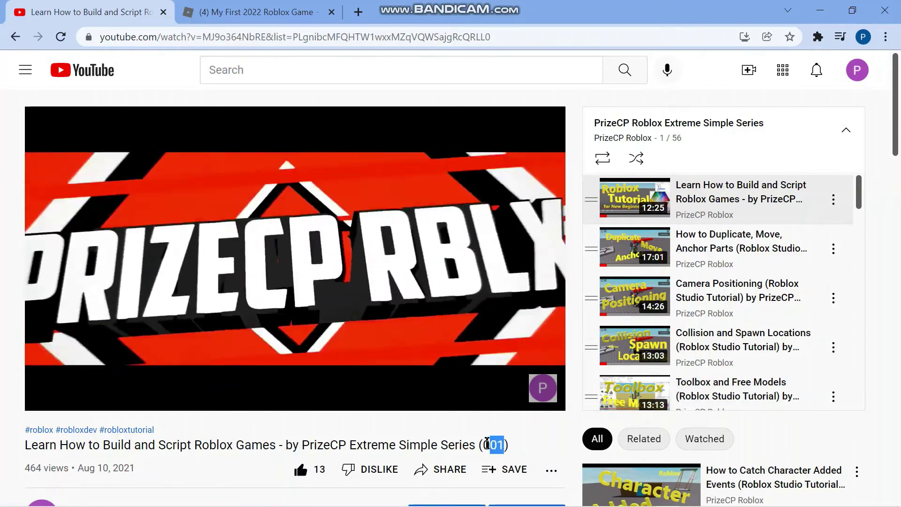